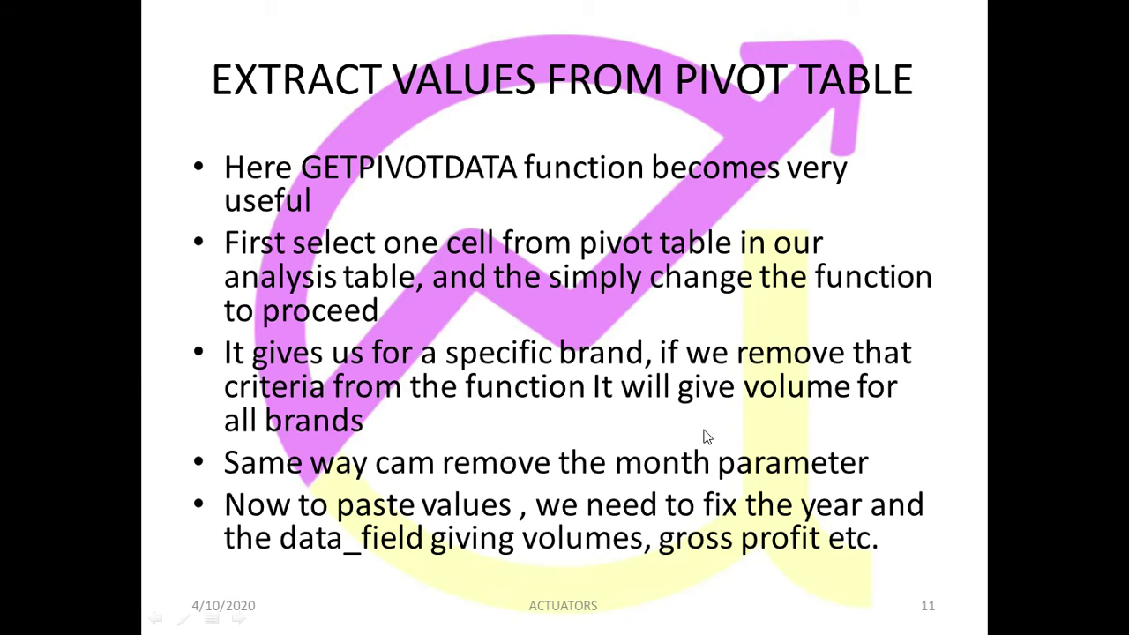
Step: Switch from the GETPIVOTDATA slide show to Excel
{"action": "key", "text": "alt+Tab"}
{"action": "key", "text": "alt+Tab"}
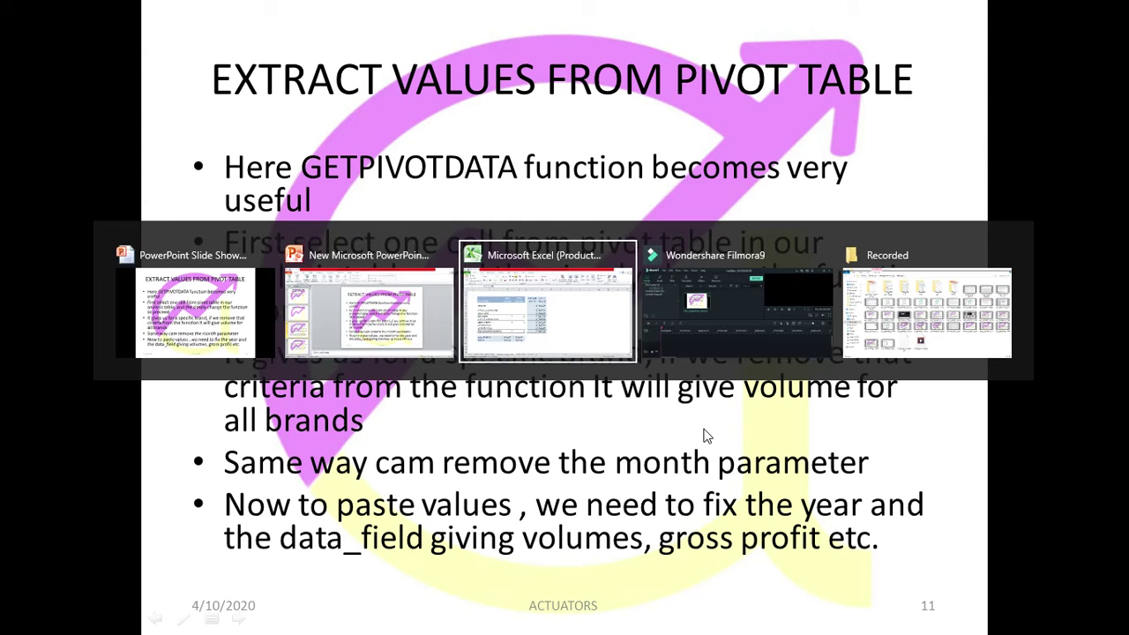
Step: On the PIVOT TABLE sheet, remove all value fields from the pivot table
{"action": "left_click", "coordinate": [383, 578]}
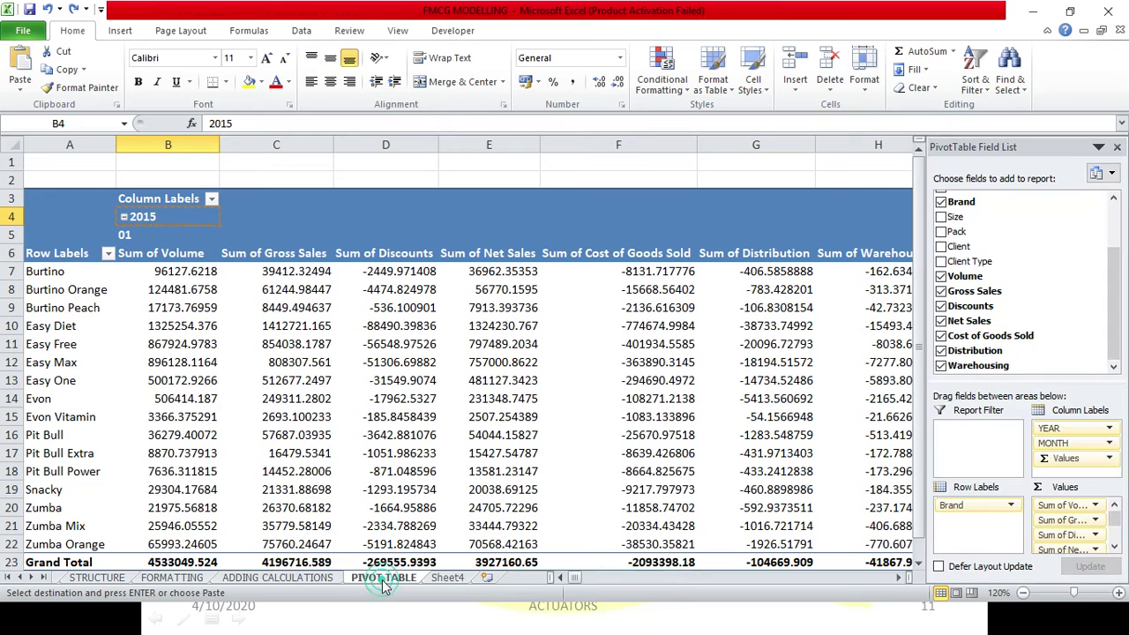
{"action": "left_click", "coordinate": [638, 164]}
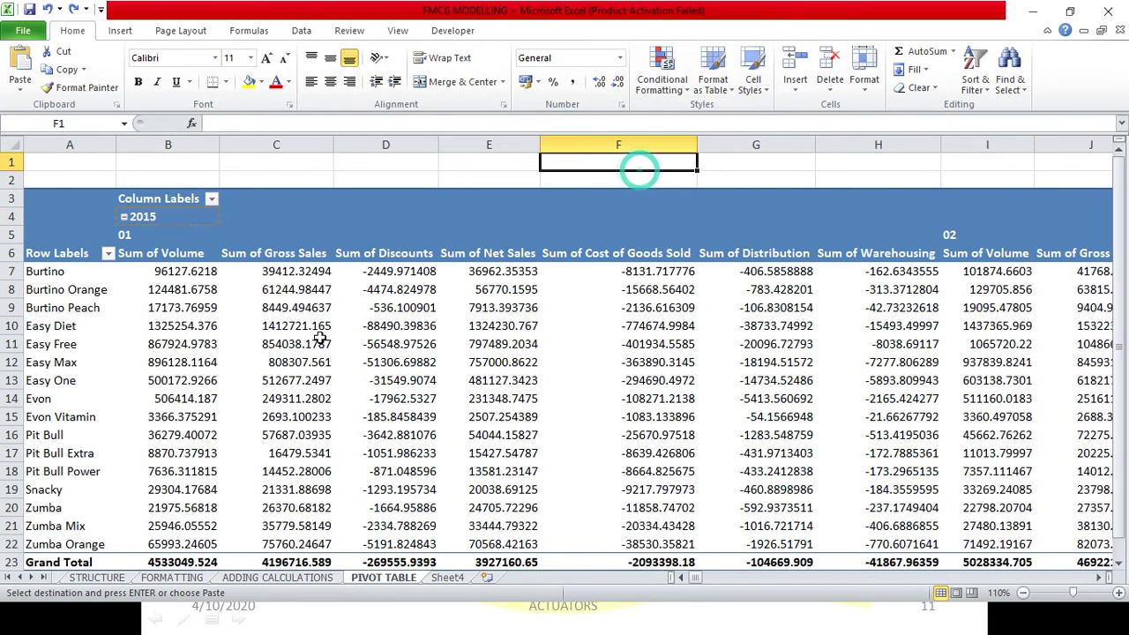
{"action": "left_click", "coordinate": [229, 226]}
{"action": "left_click", "coordinate": [269, 217]}
{"action": "key", "text": "Escape"}
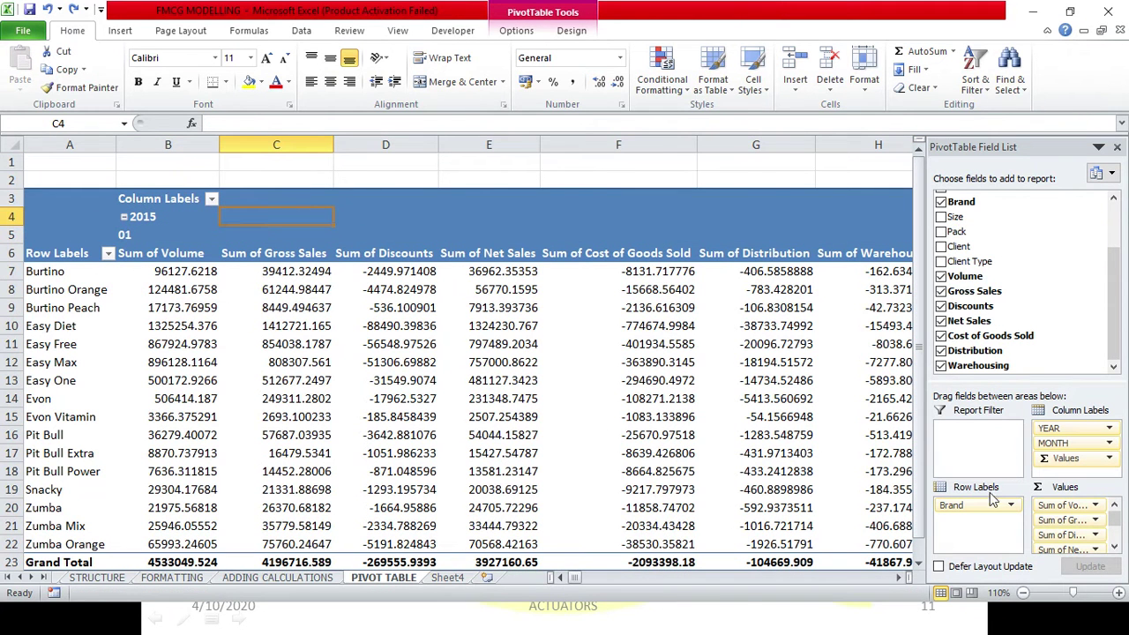
{"action": "left_click", "coordinate": [1108, 458]}
{"action": "left_click", "coordinate": [1051, 422]}
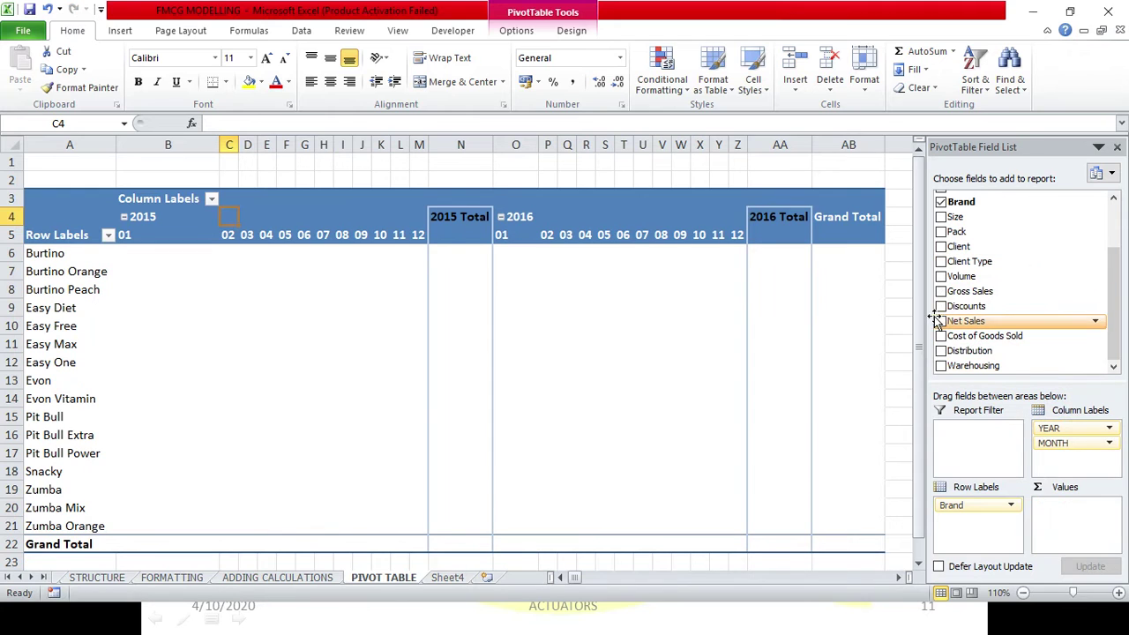
Step: Add Volume, Gross Sales, Discounts, Net Sales, Cost of Goods Sold, Distribution and Warehousing as pivot values
{"action": "left_click", "coordinate": [940, 276]}
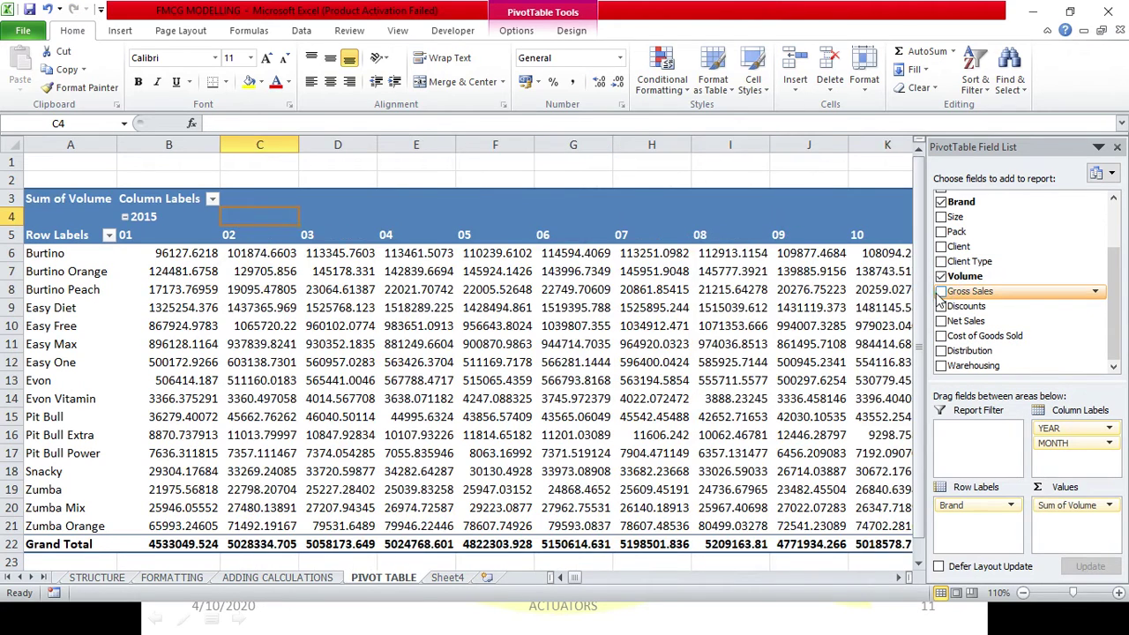
{"action": "left_click", "coordinate": [940, 291]}
{"action": "left_click", "coordinate": [941, 306]}
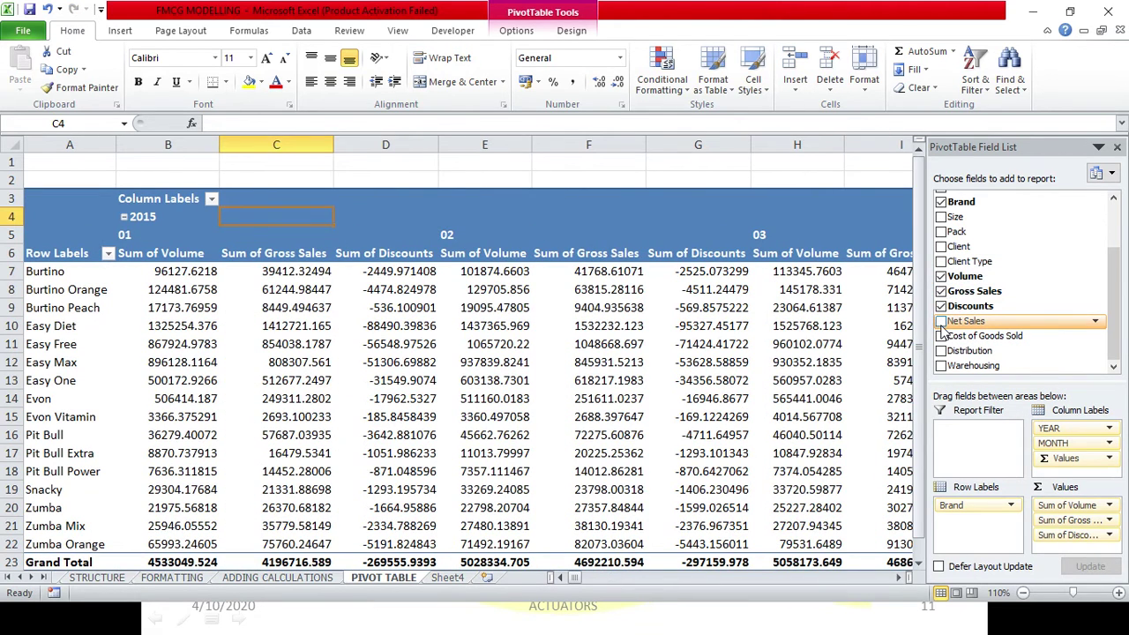
{"action": "left_click", "coordinate": [940, 321]}
{"action": "left_click", "coordinate": [940, 336]}
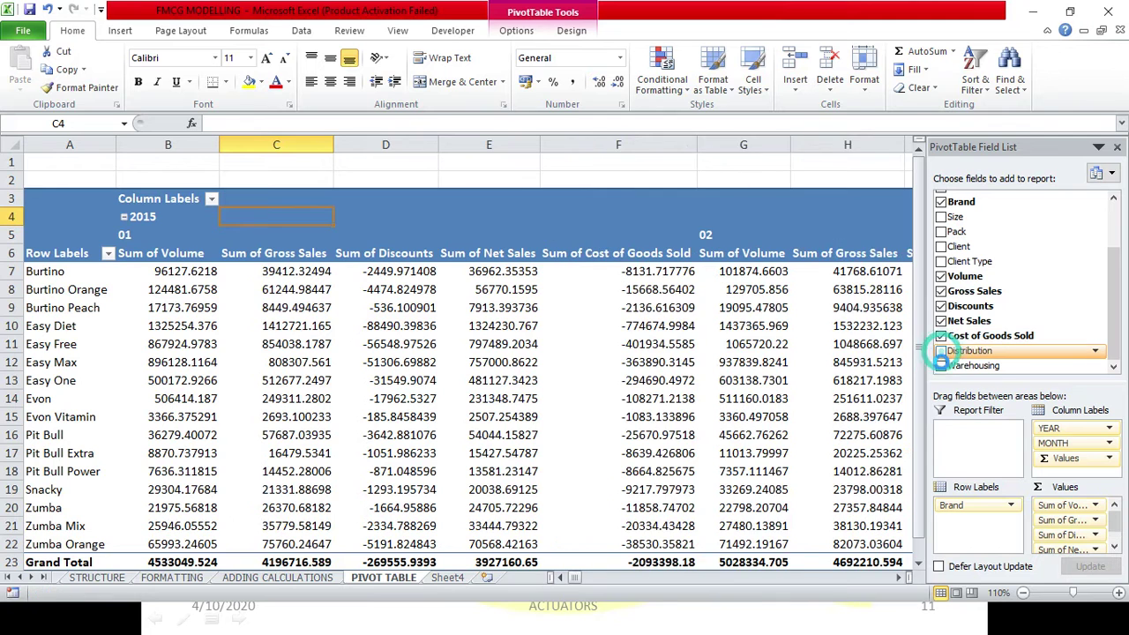
{"action": "left_click", "coordinate": [942, 350]}
{"action": "left_click", "coordinate": [941, 365]}
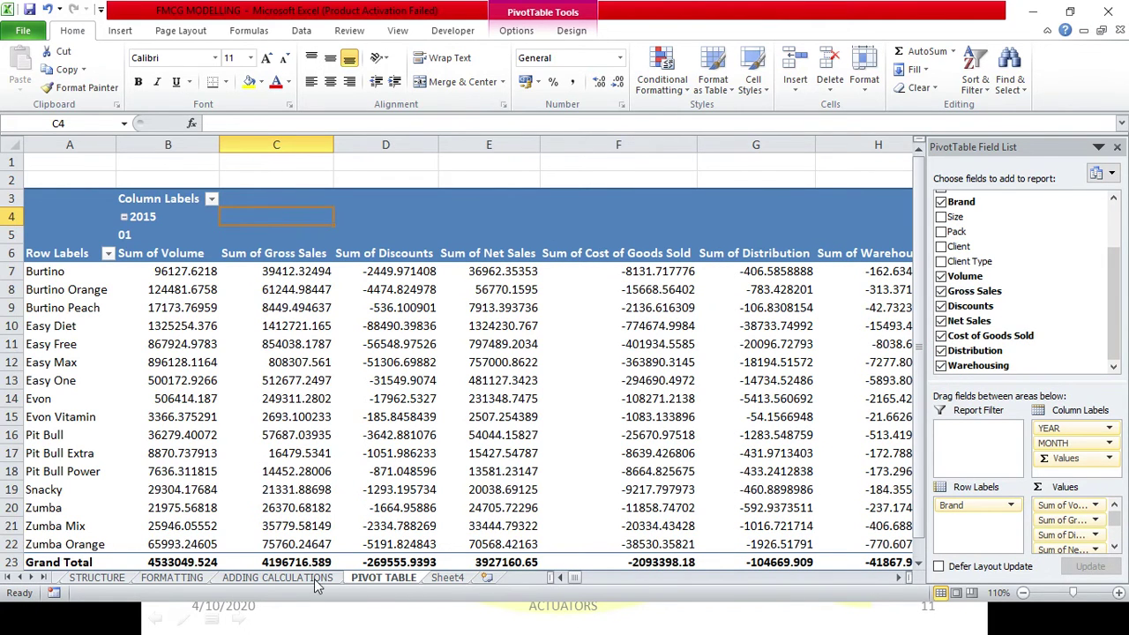
{"action": "left_click", "coordinate": [277, 577]}
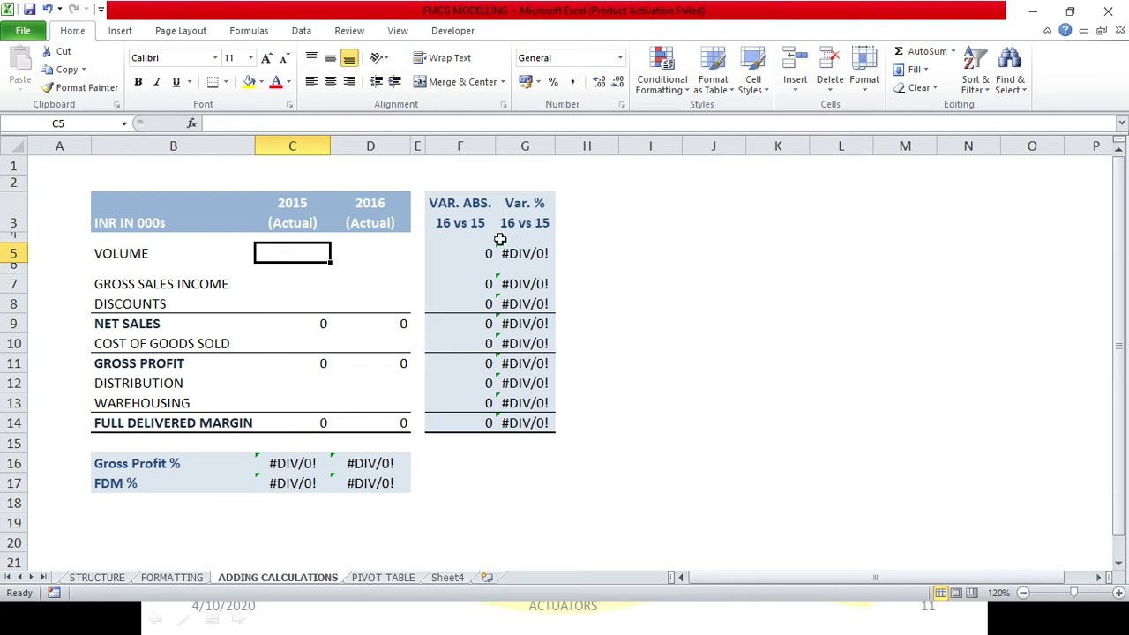
Step: In C5, link to Burtino's month 01 2015 volume in pivot cell B7 via GETPIVOTDATA
{"action": "type", "text": "="}
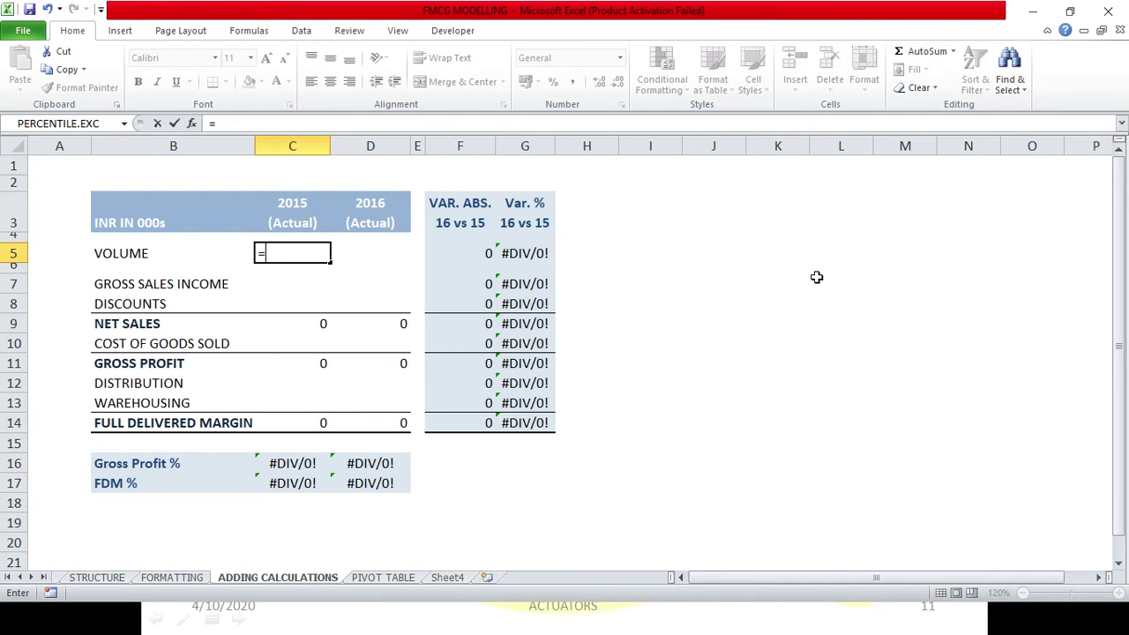
{"action": "left_click", "coordinate": [386, 584]}
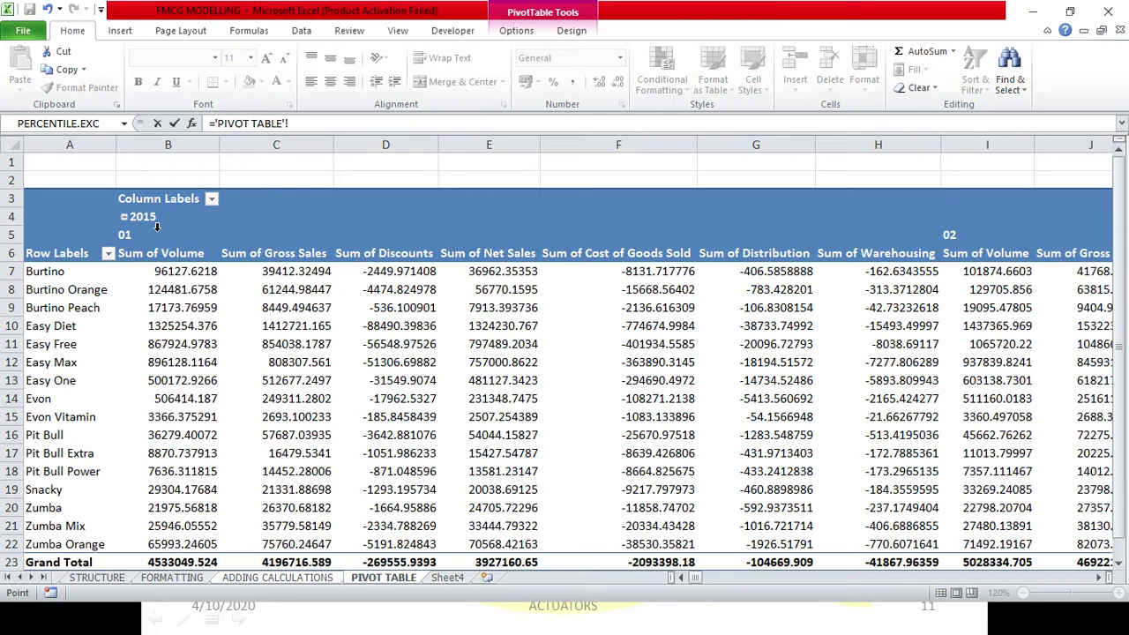
{"action": "left_click", "coordinate": [195, 272]}
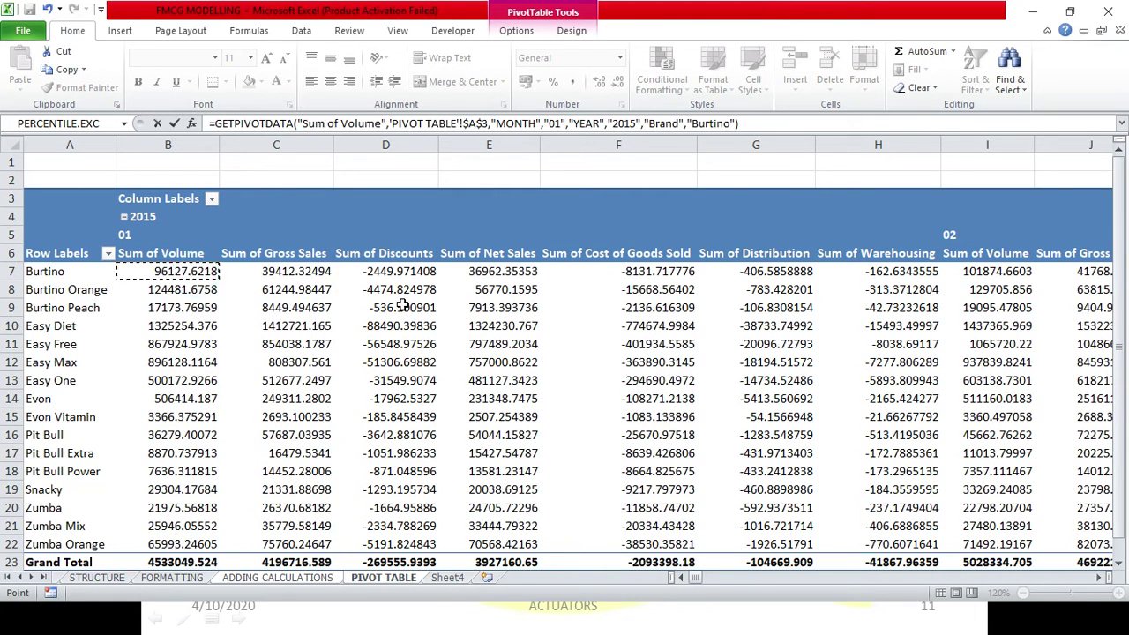
{"action": "key", "text": "Return"}
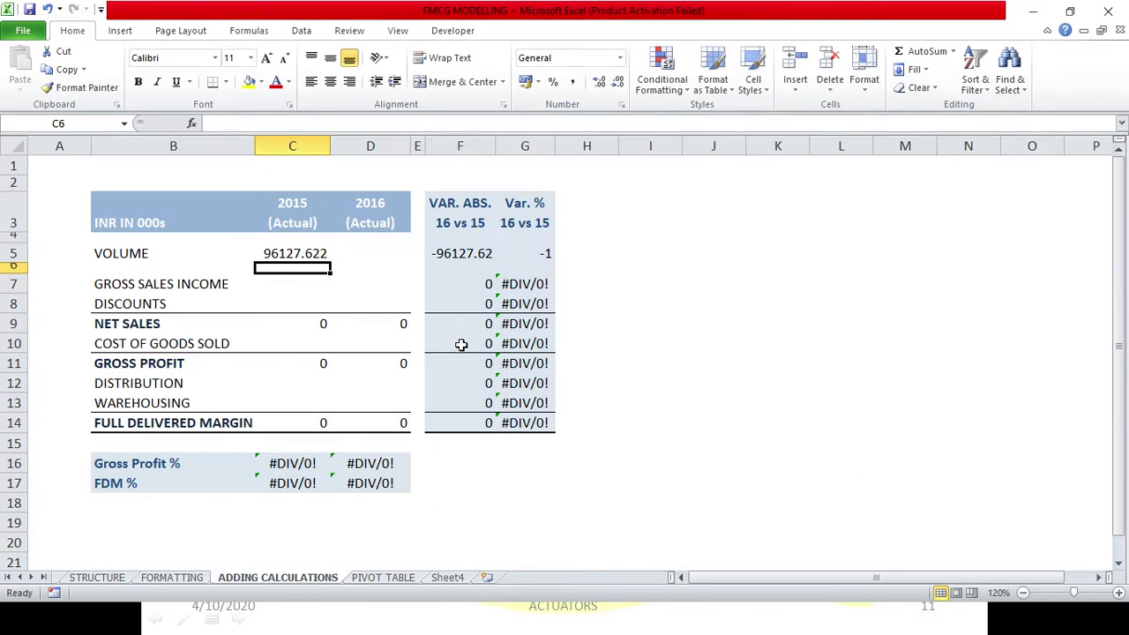
{"action": "left_click", "coordinate": [300, 254]}
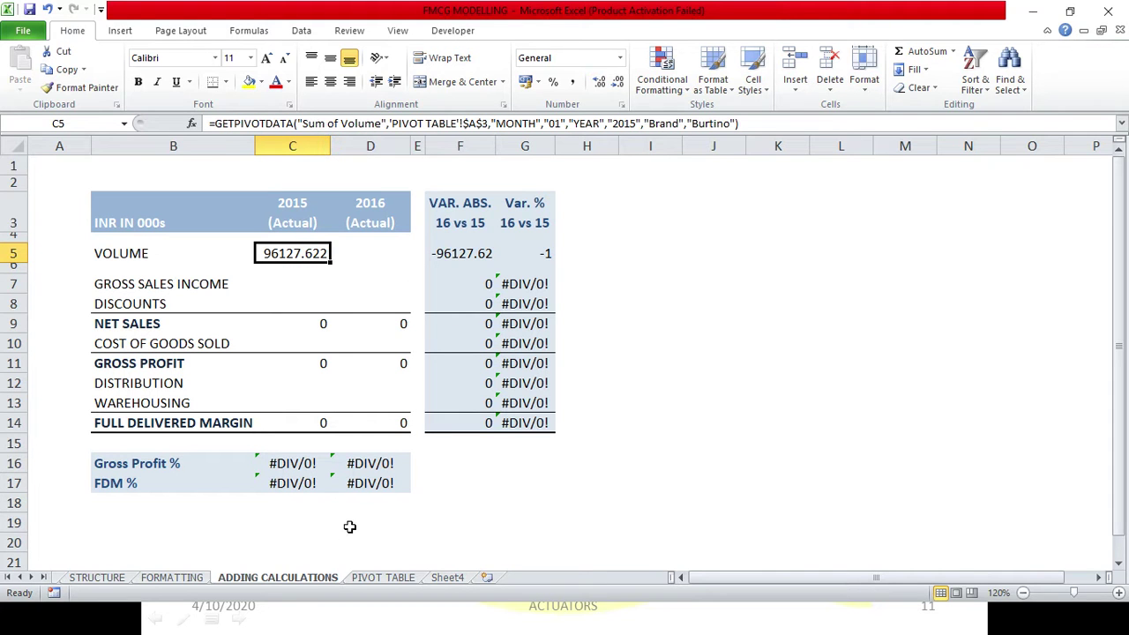
Step: Re-create C5's GETPIVOTDATA formula for Burtino's 2015 month 01 volume, returning 96127.622
{"action": "type", "text": "="}
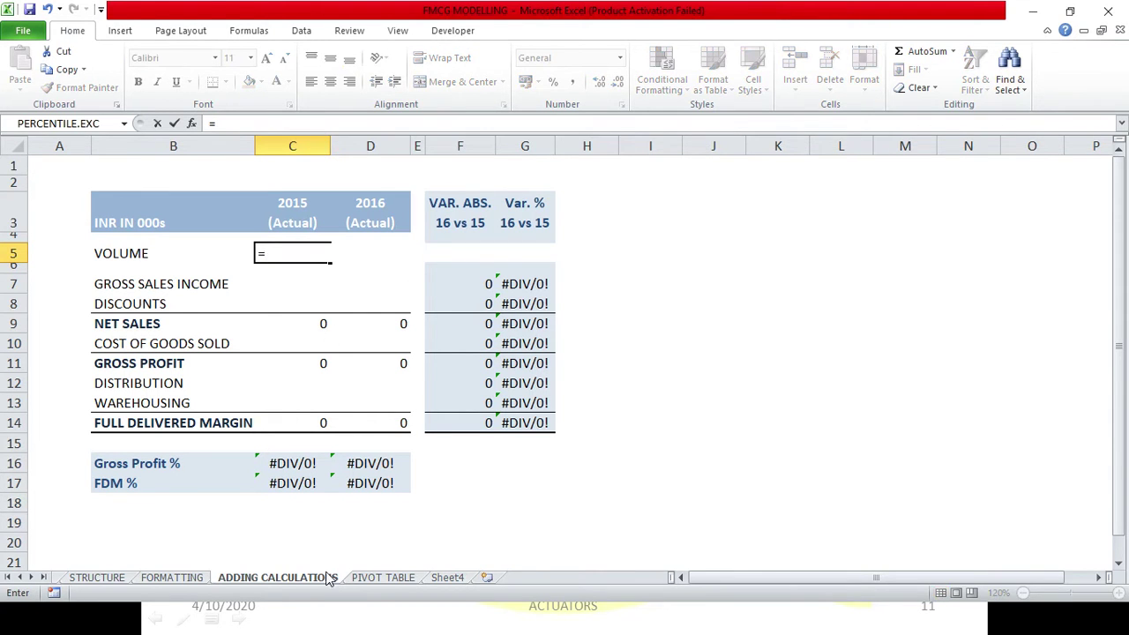
{"action": "left_click", "coordinate": [381, 578]}
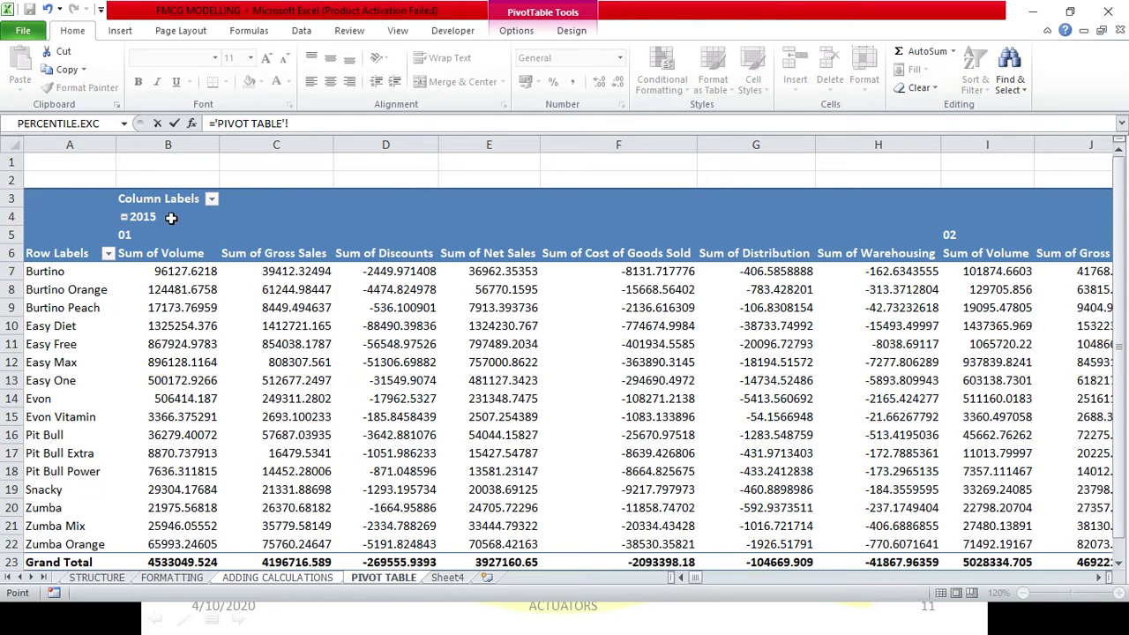
{"action": "left_click", "coordinate": [202, 274]}
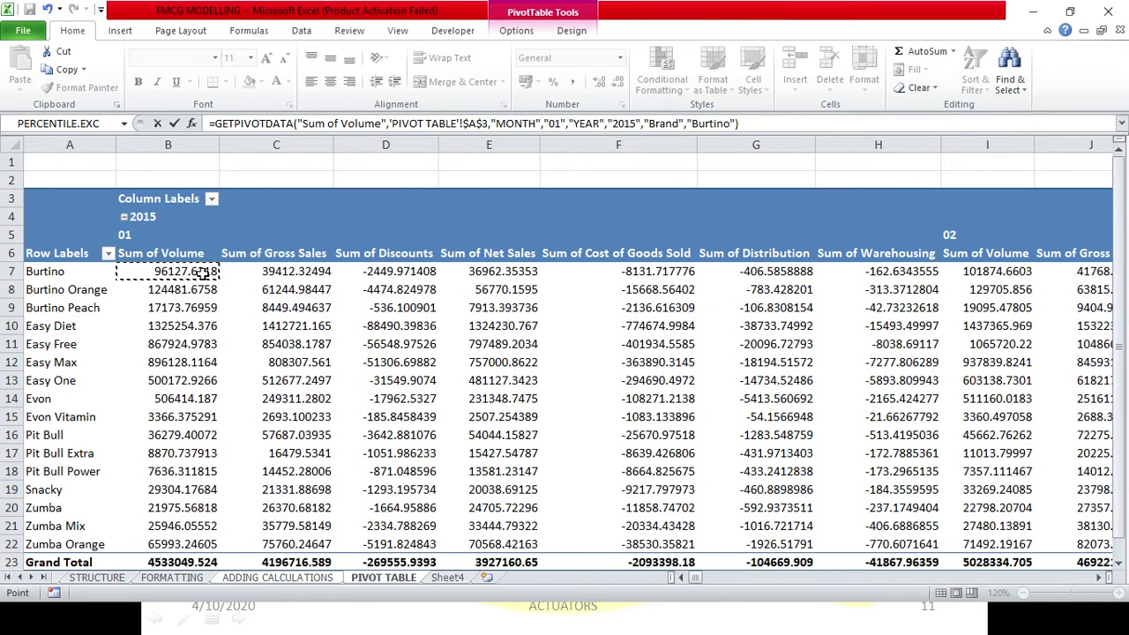
{"action": "key", "text": "Return"}
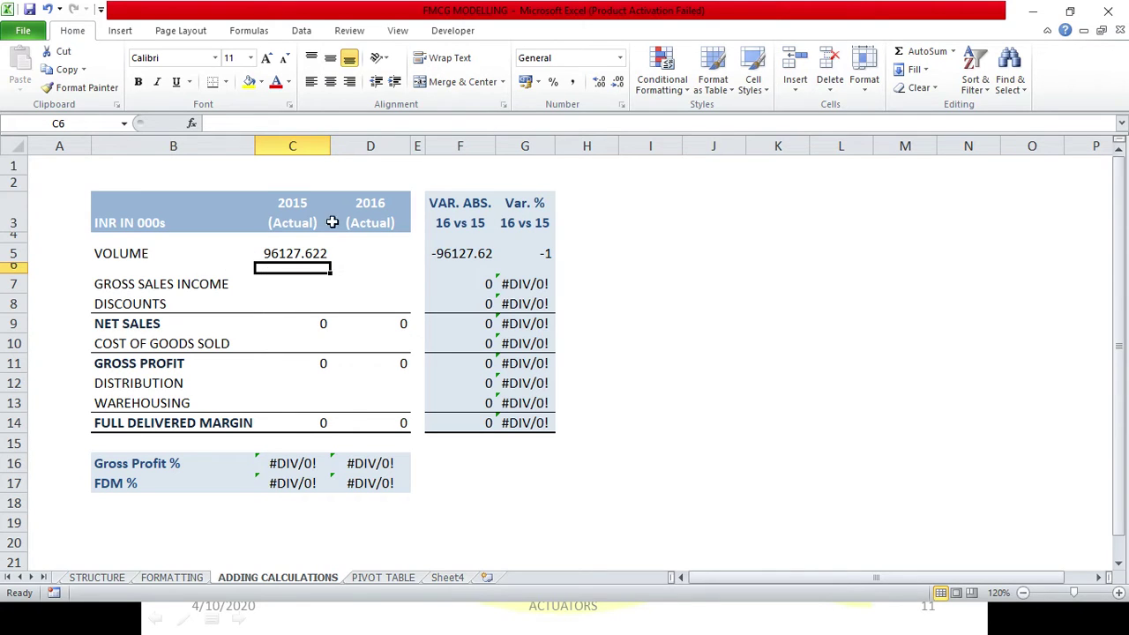
{"action": "left_click", "coordinate": [290, 253]}
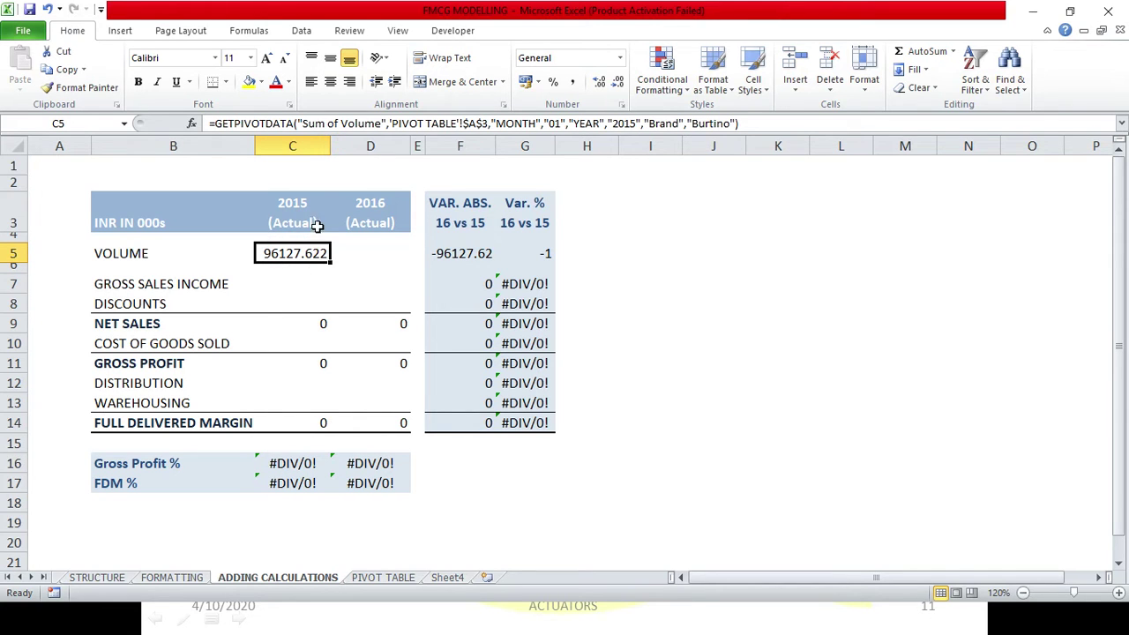
Step: Edit the C5 volume formula across sheets, removing a stray A3 pivot reference
{"action": "double_click", "coordinate": [267, 254]}
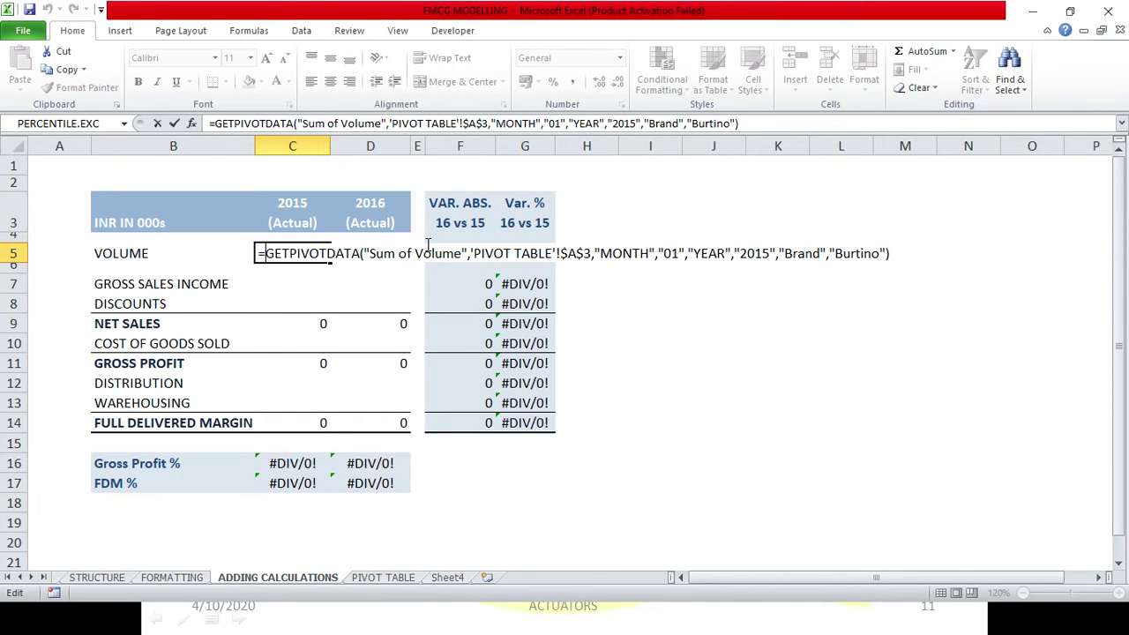
{"action": "left_click", "coordinate": [381, 577]}
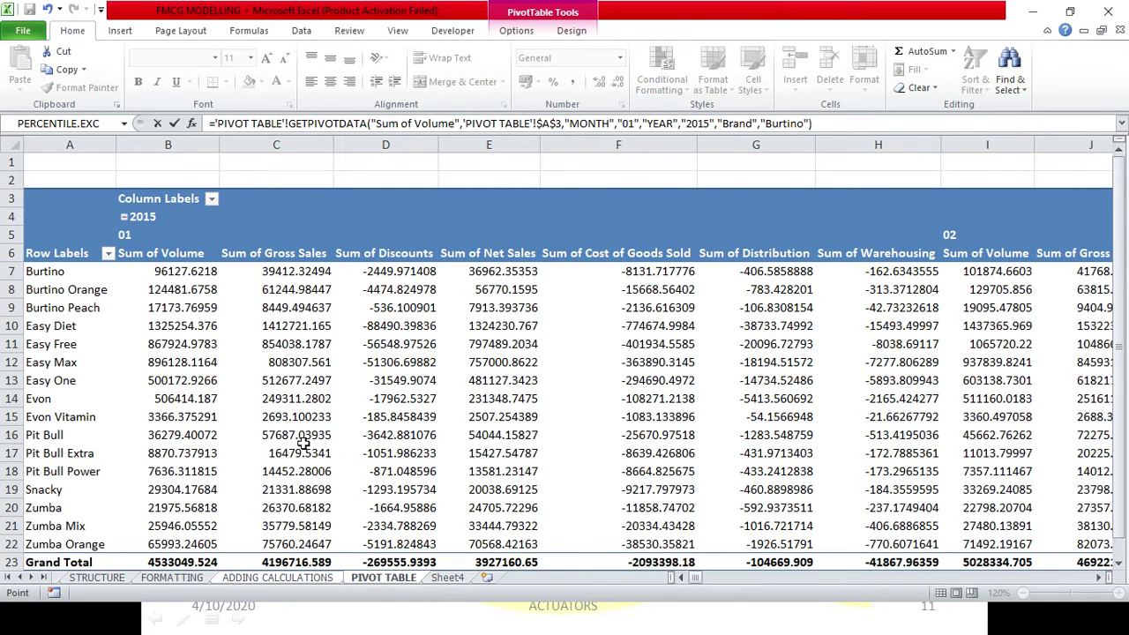
{"action": "left_click", "coordinate": [298, 577]}
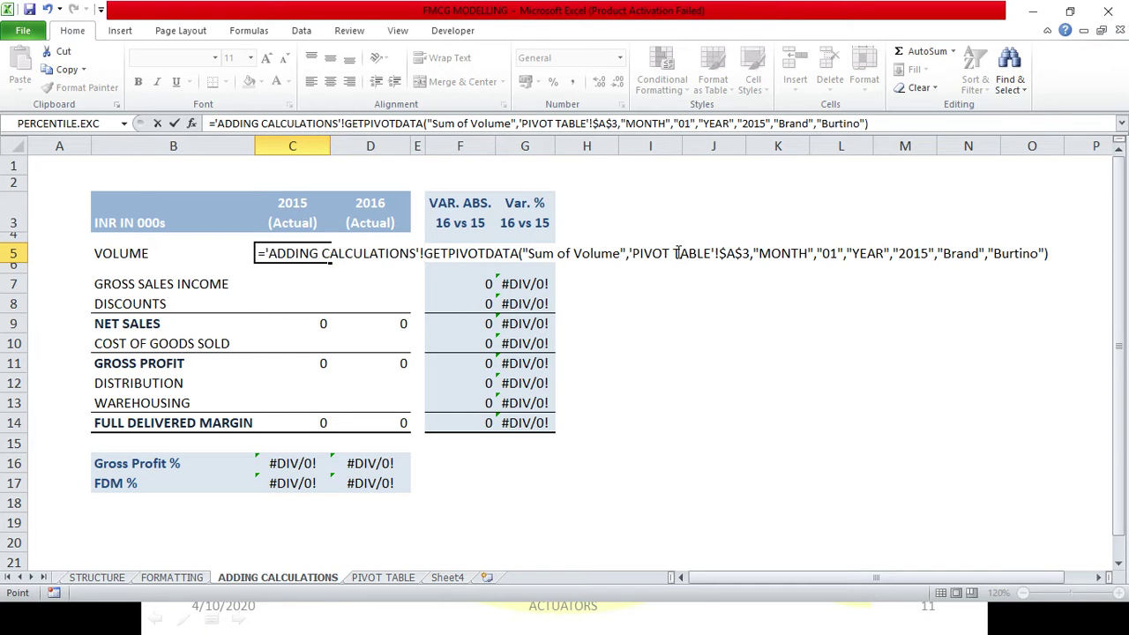
{"action": "left_click", "coordinate": [396, 578]}
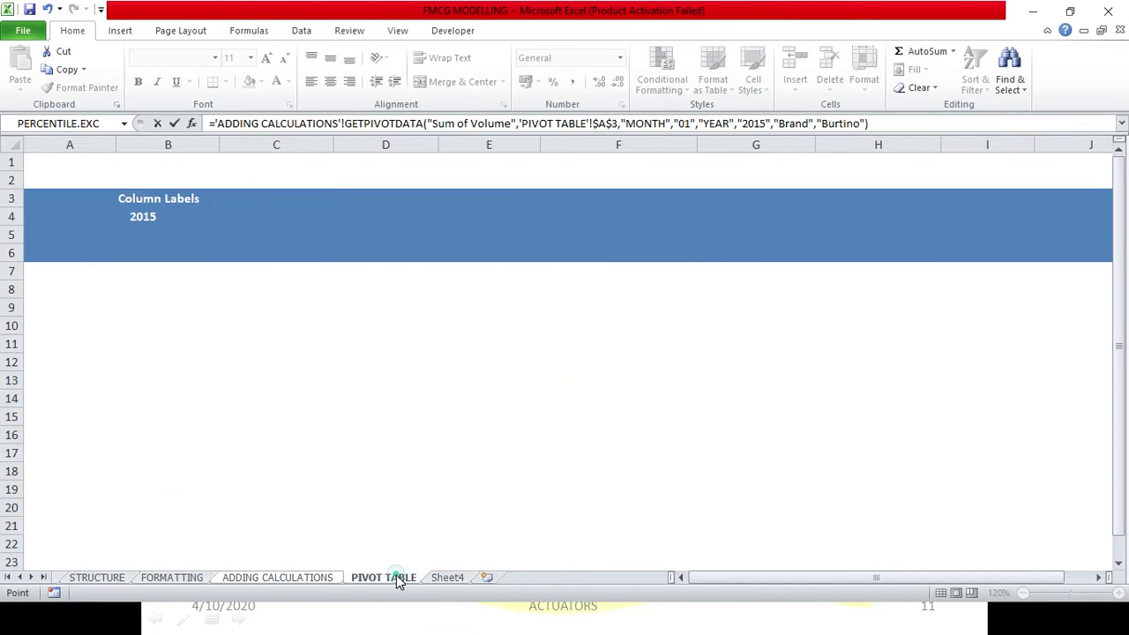
{"action": "left_click", "coordinate": [75, 198]}
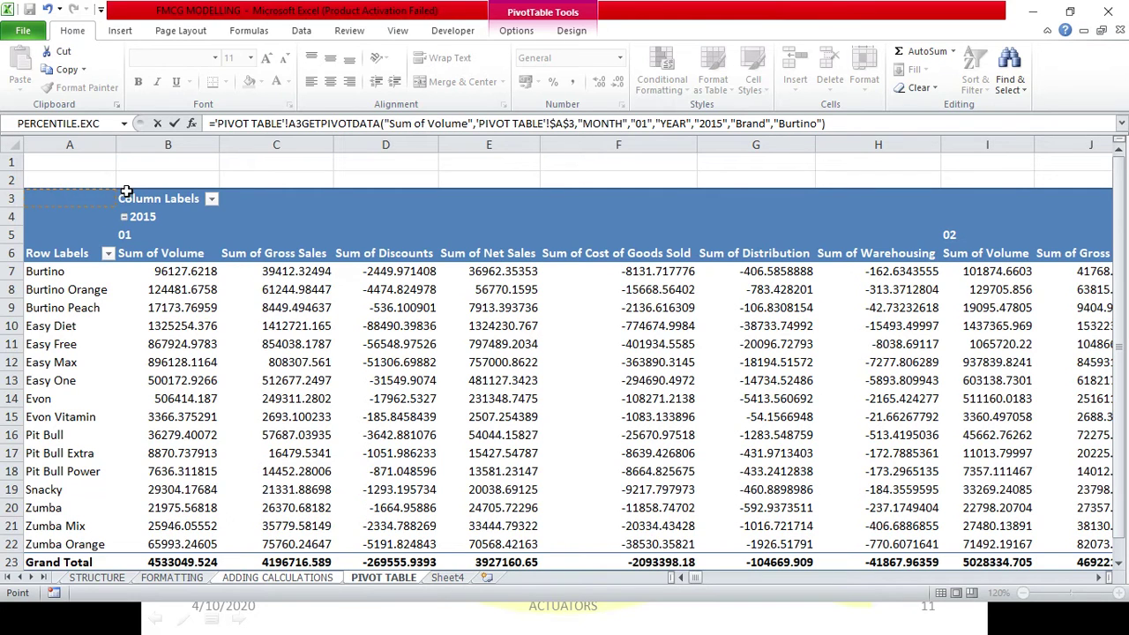
{"action": "key", "text": "BackSpace"}
{"action": "key", "text": "BackSpace"}
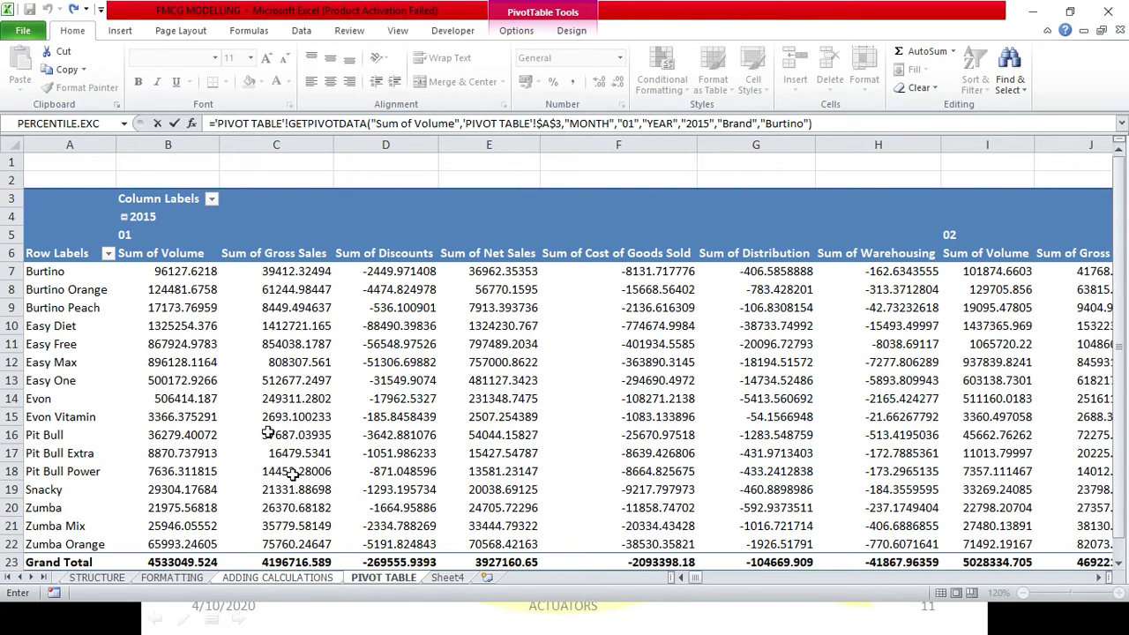
{"action": "left_click", "coordinate": [305, 579]}
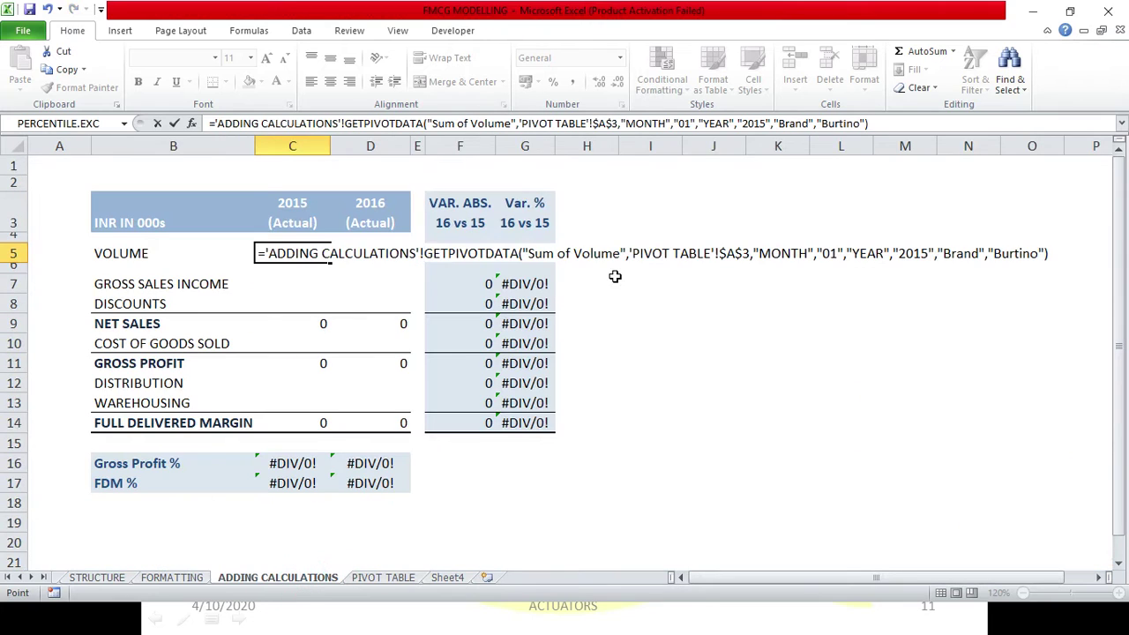
{"action": "left_click", "coordinate": [1049, 254]}
Step: Dismiss the formula errors and delete the 'ADDING CALCULATIONS'! prefix, restoring 96127.622 in C5
{"action": "left_click", "coordinate": [397, 584]}
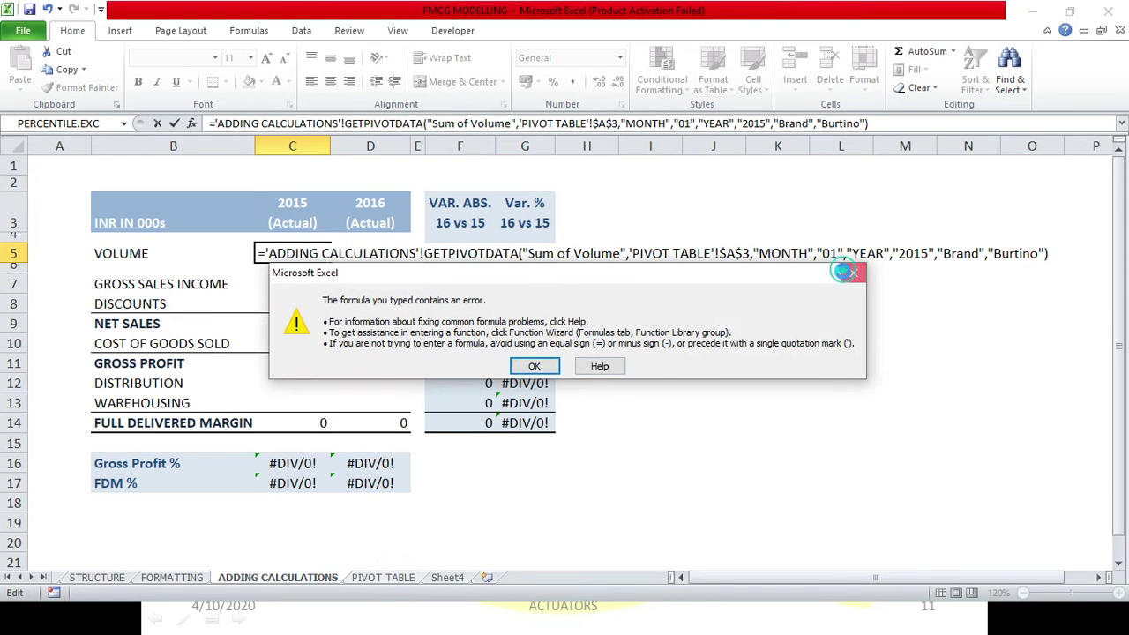
{"action": "left_click", "coordinate": [850, 274]}
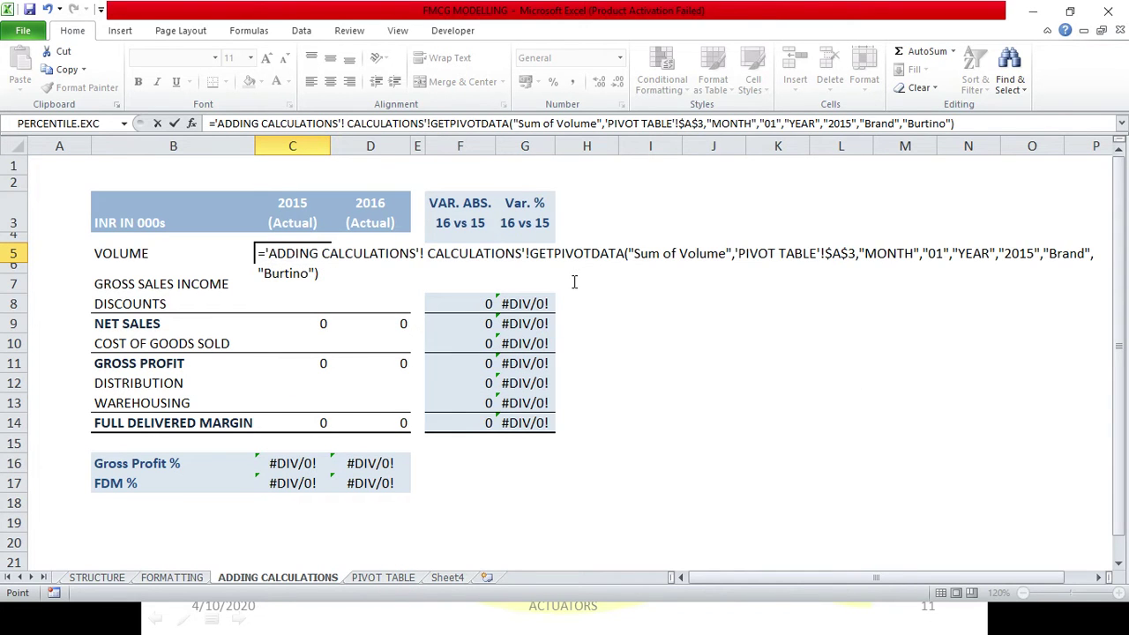
{"action": "key", "text": "Return"}
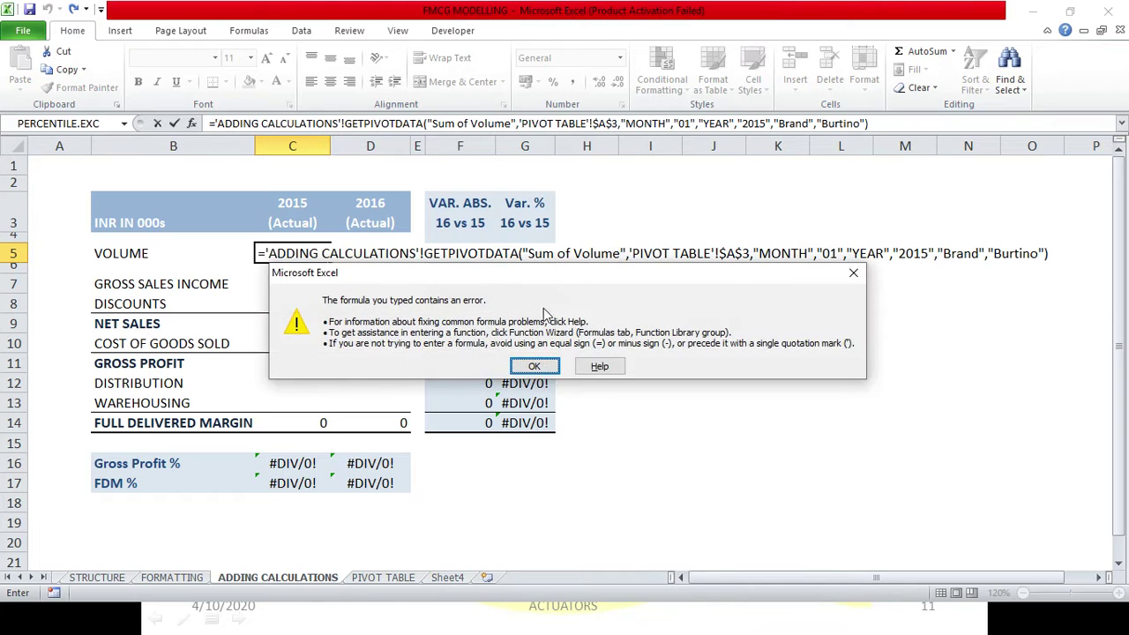
{"action": "left_click", "coordinate": [534, 366]}
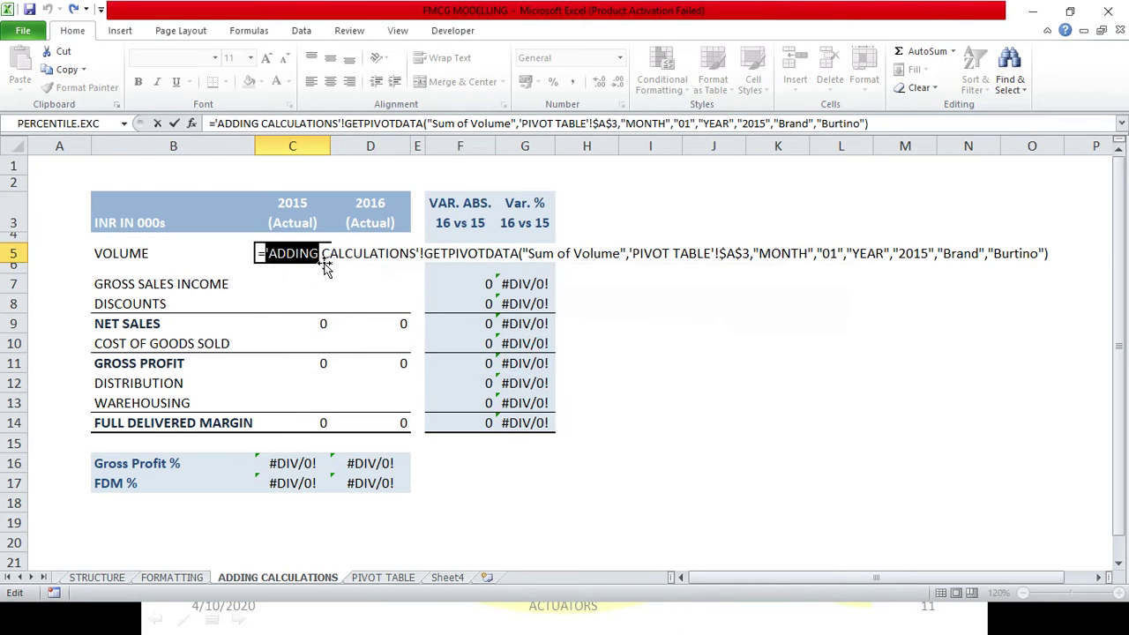
{"action": "left_click_drag", "start_coordinate": [426, 254], "coordinate": [268, 253]}
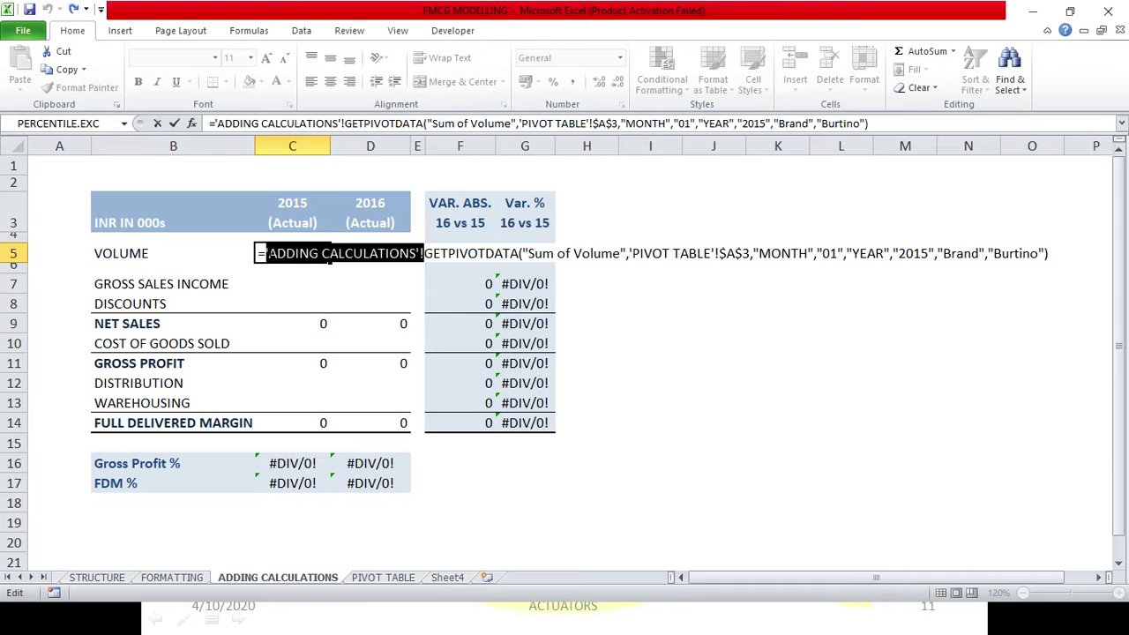
{"action": "key", "text": "BackSpace"}
{"action": "key", "text": "Return"}
{"action": "left_click", "coordinate": [305, 254]}
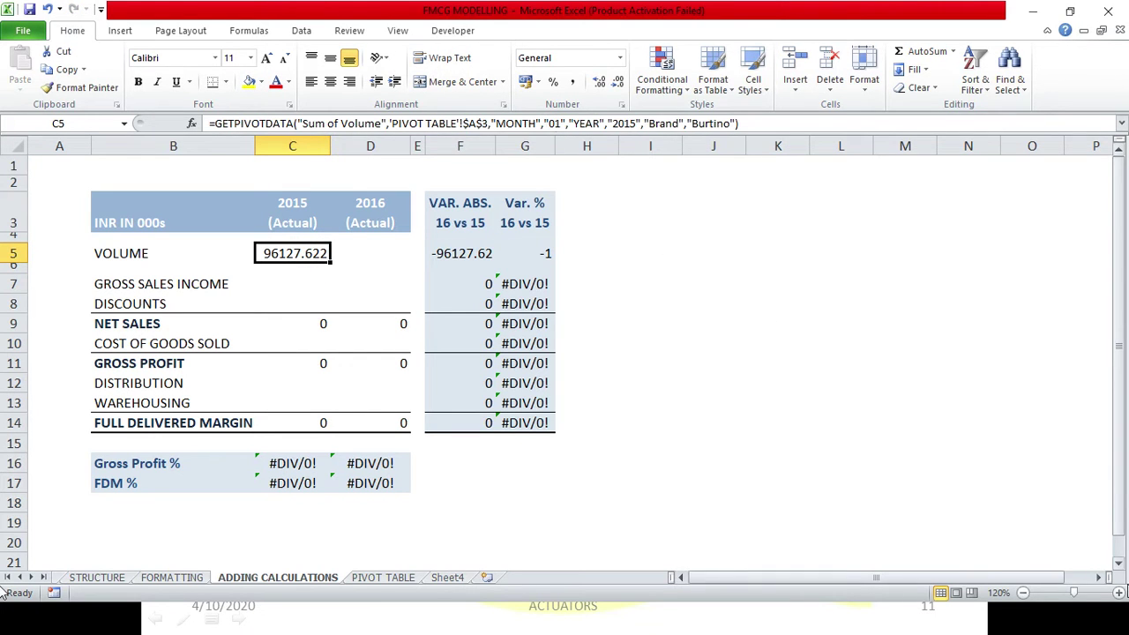
{"action": "left_click", "coordinate": [1119, 594]}
{"action": "left_click", "coordinate": [1120, 593]}
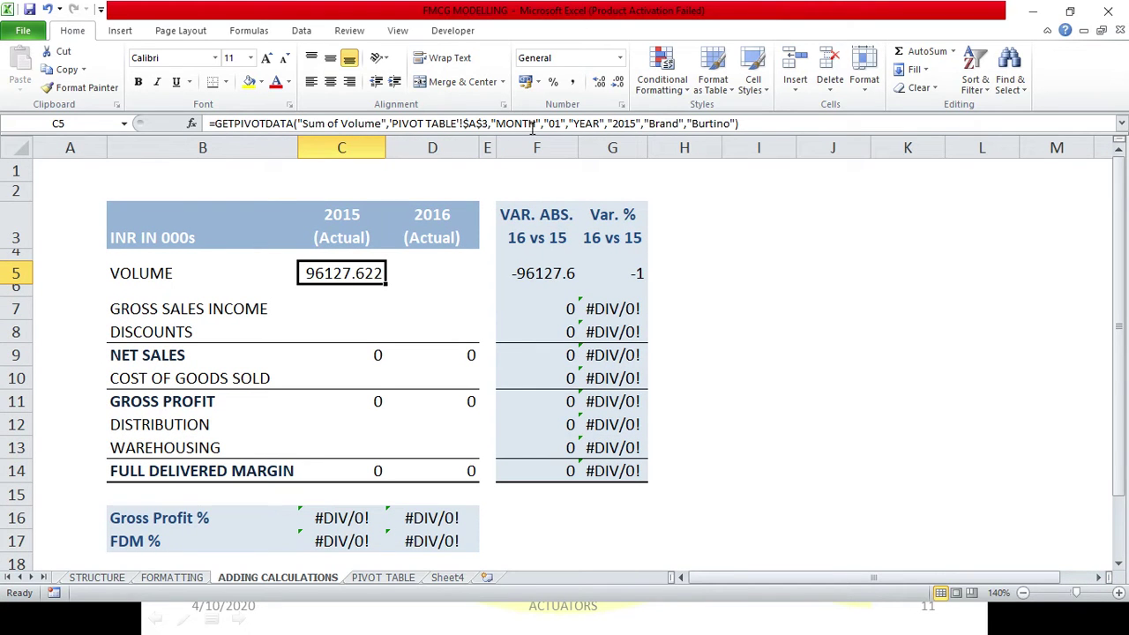
{"action": "left_click", "coordinate": [384, 578]}
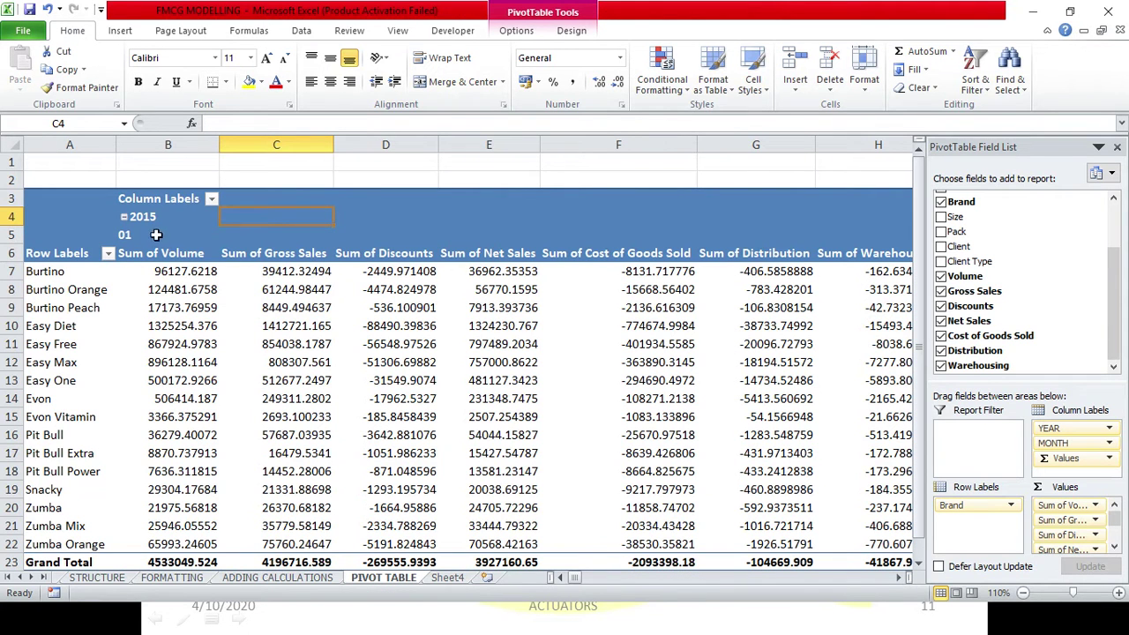
{"action": "left_click", "coordinate": [288, 580]}
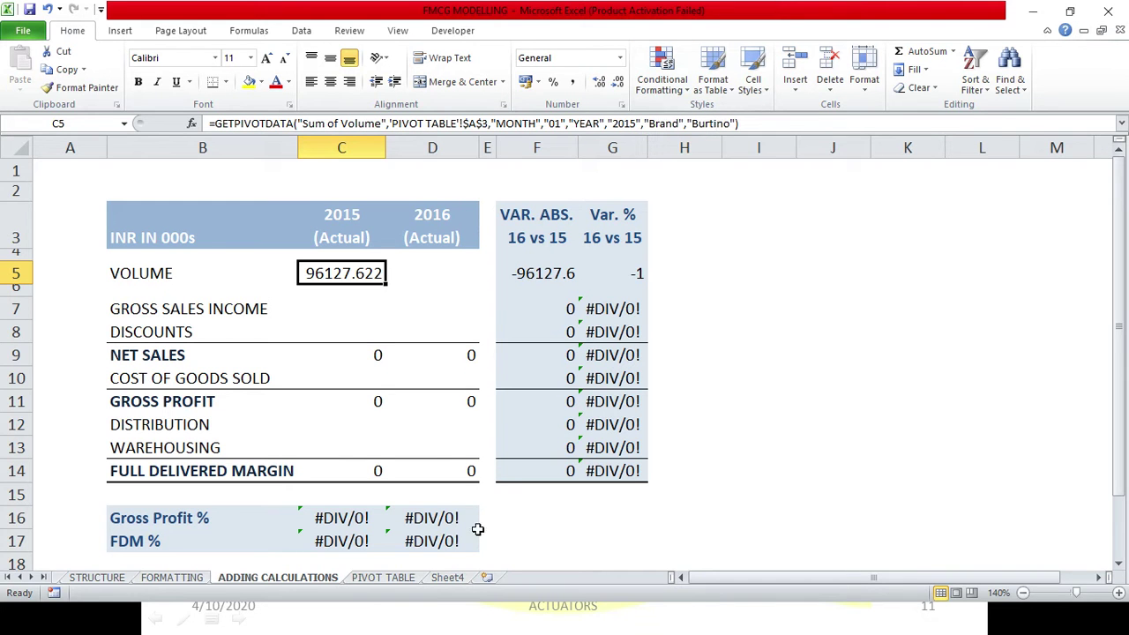
{"action": "left_click", "coordinate": [414, 580]}
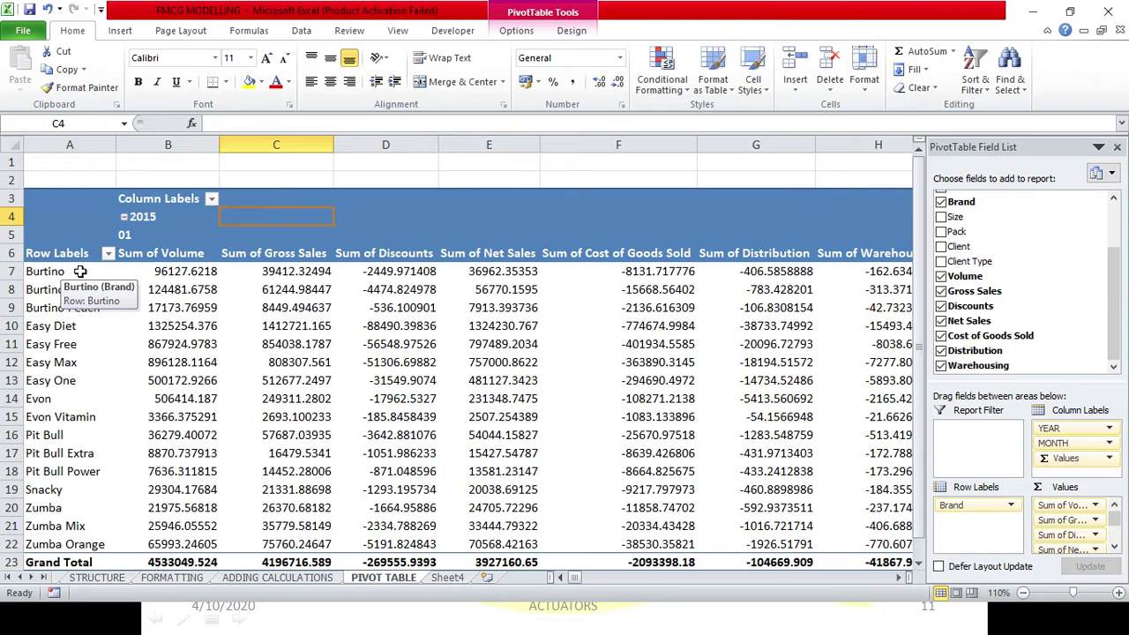
{"action": "left_click", "coordinate": [282, 579]}
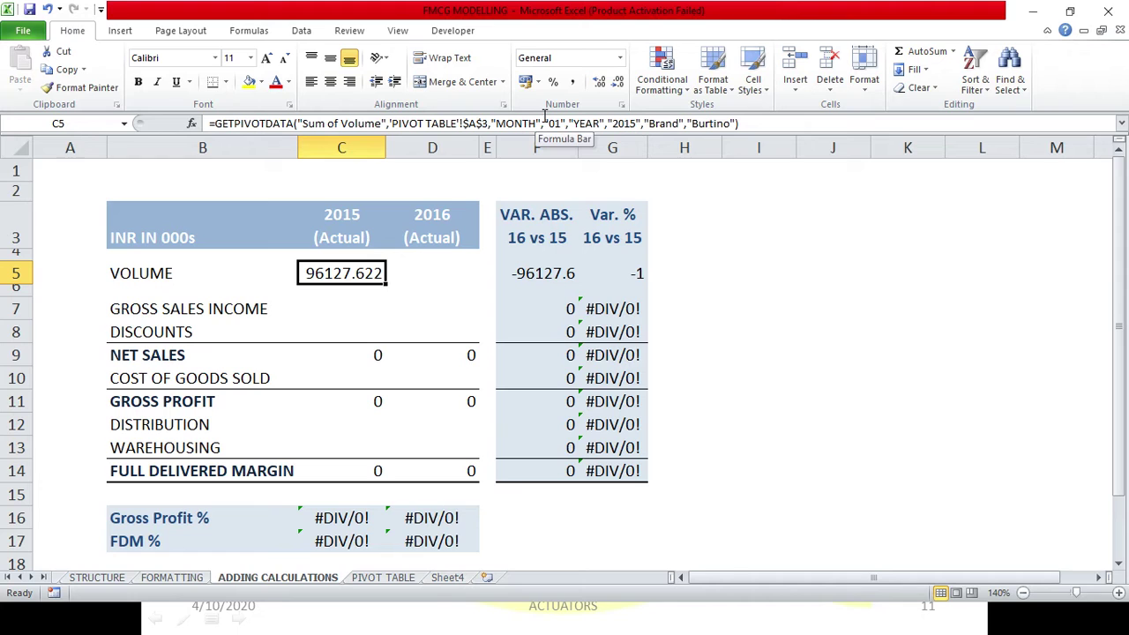
{"action": "key", "text": "Down"}
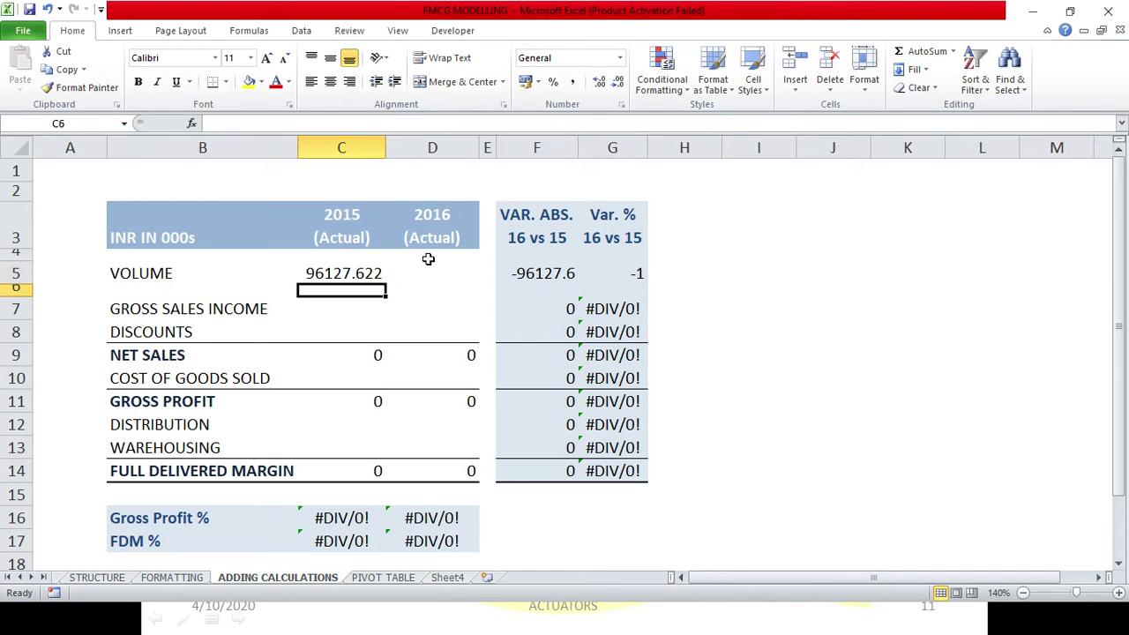
{"action": "left_click", "coordinate": [343, 269]}
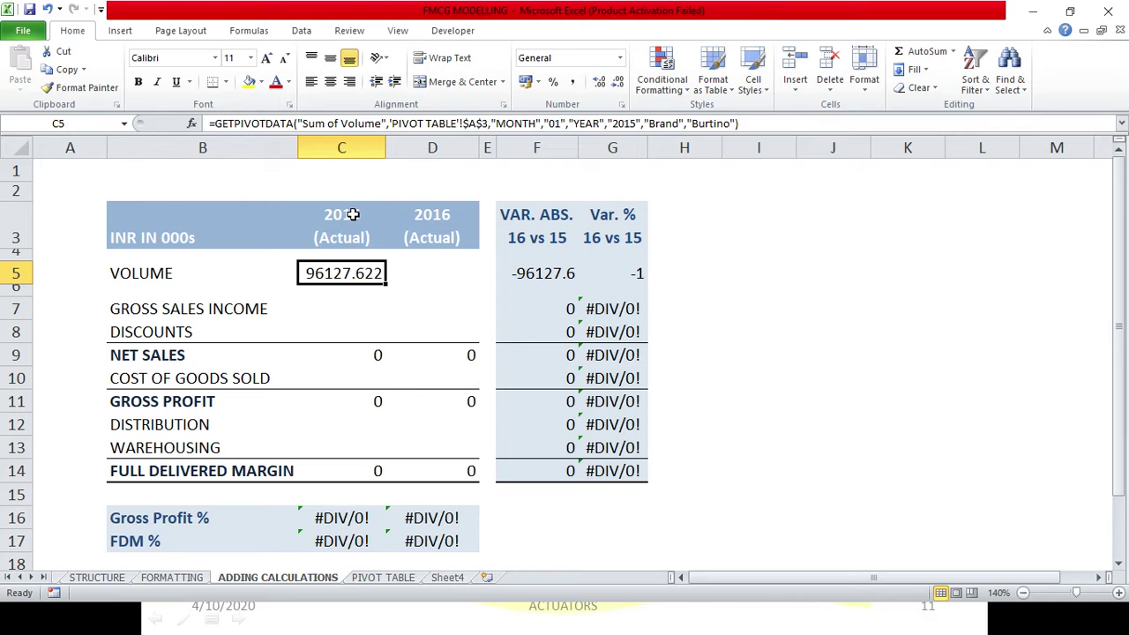
{"action": "left_click", "coordinate": [344, 190]}
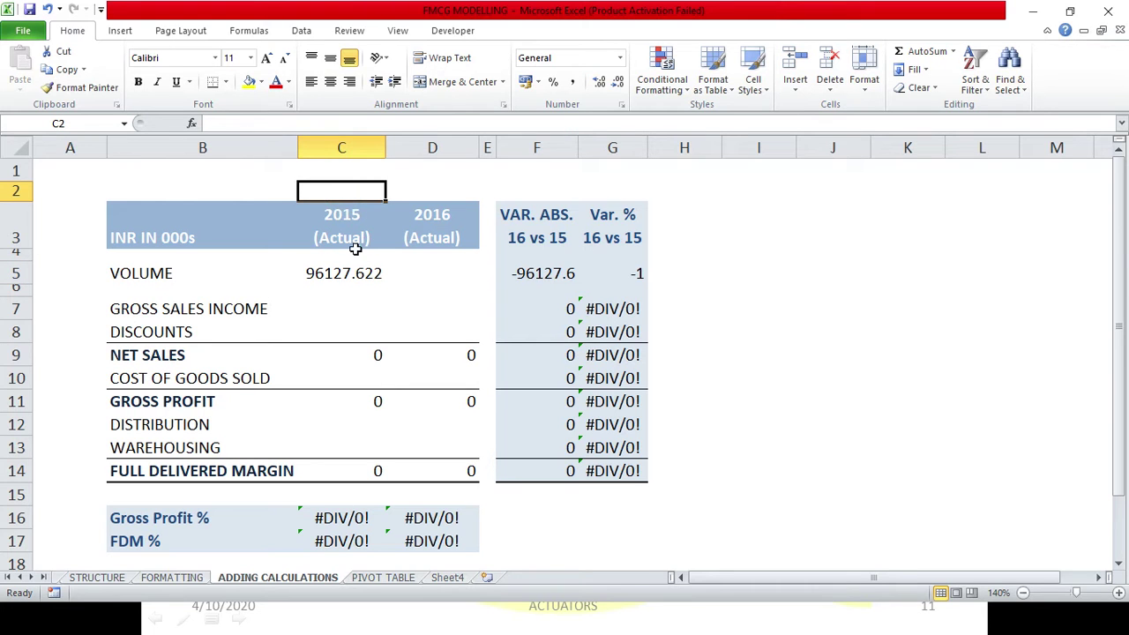
Step: Link C2 to the 2015 year label in pivot cell B4
{"action": "type", "text": "="}
{"action": "left_click", "coordinate": [403, 577]}
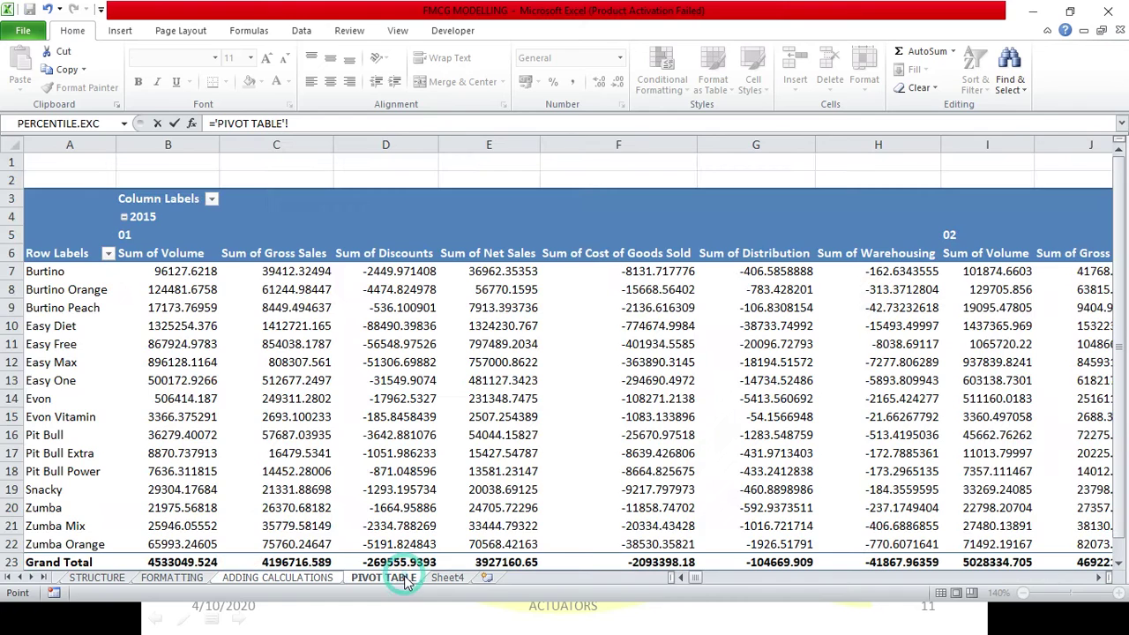
{"action": "left_click", "coordinate": [152, 218]}
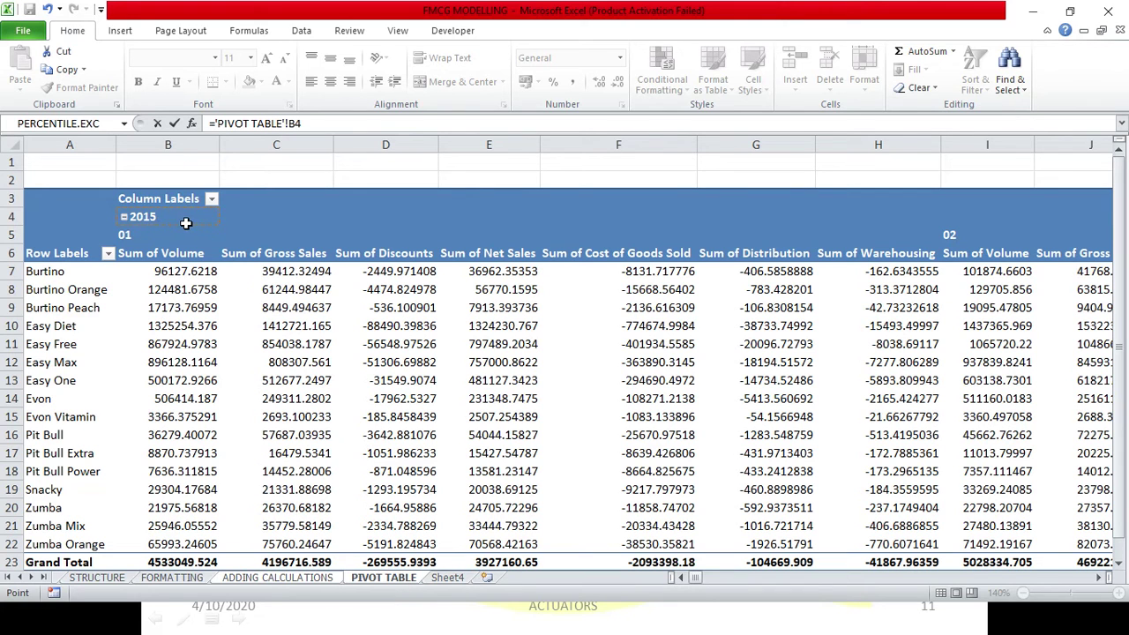
{"action": "key", "text": "Return"}
{"action": "left_click", "coordinate": [319, 190]}
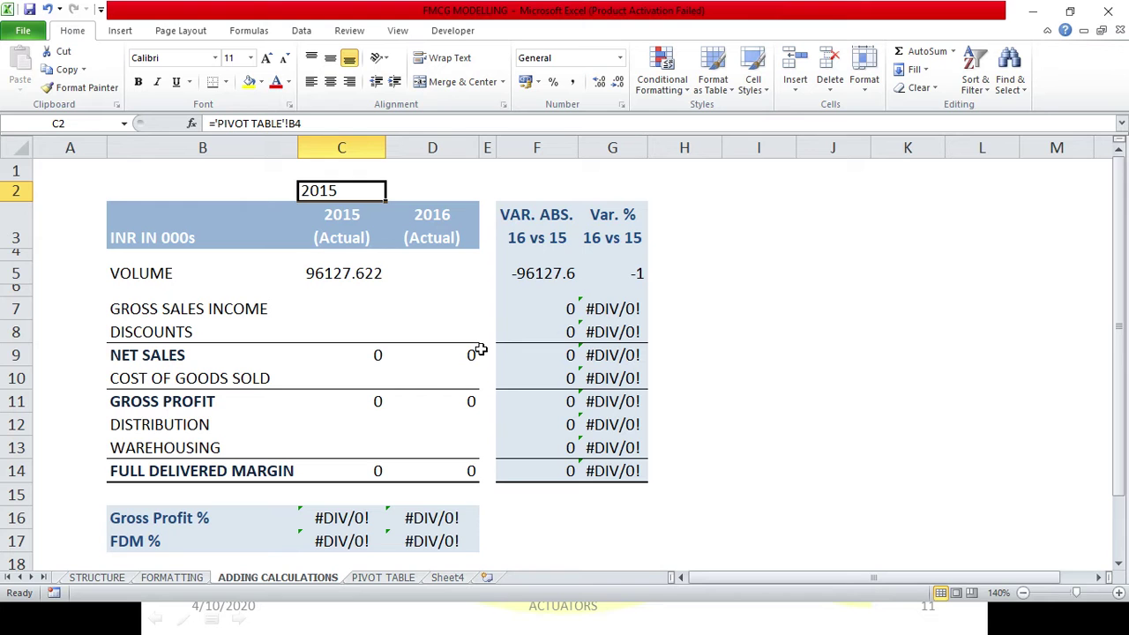
Step: Link D2 to the 2016 year label in pivot cell CO4 and verify both year cells
{"action": "left_click", "coordinate": [444, 192]}
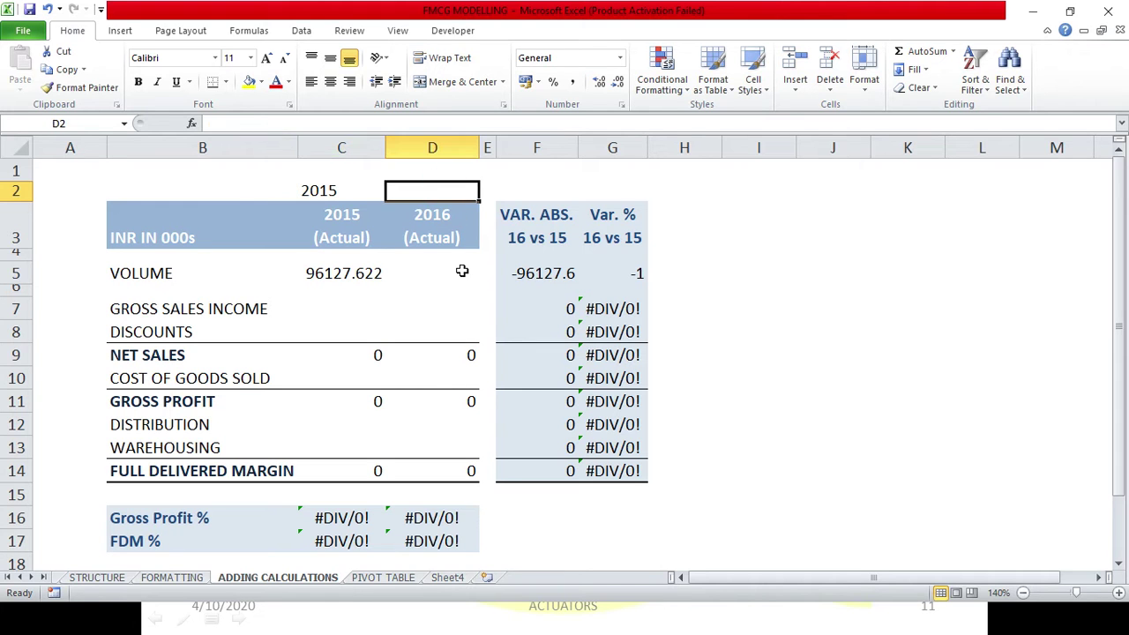
{"action": "type", "text": "="}
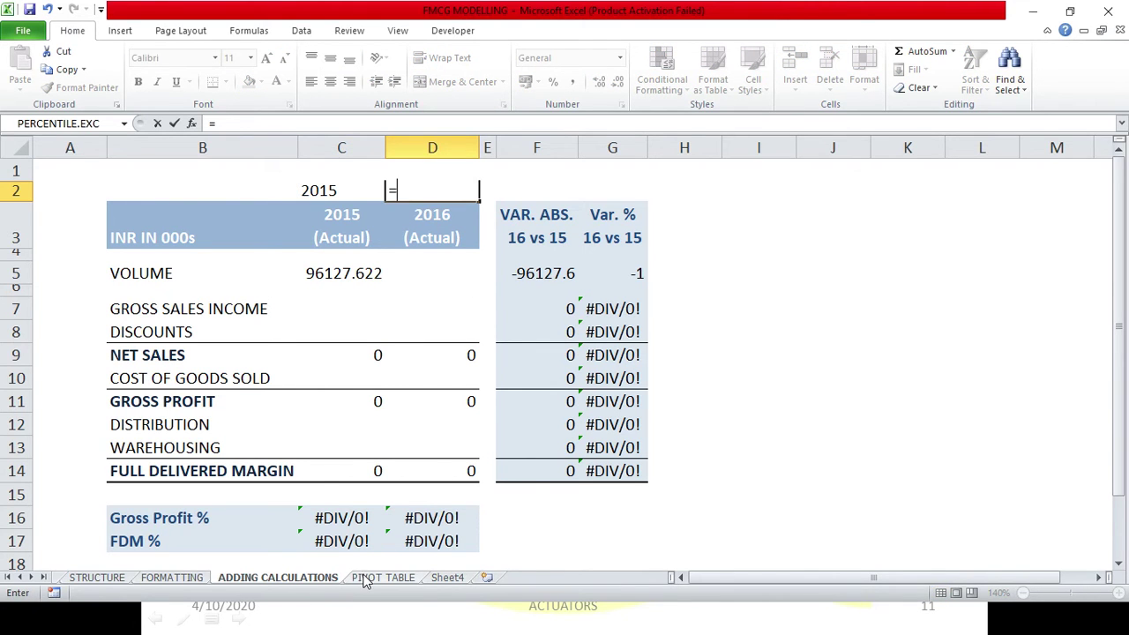
{"action": "left_click", "coordinate": [363, 578]}
{"action": "left_click_drag", "start_coordinate": [696, 578], "coordinate": [883, 582]}
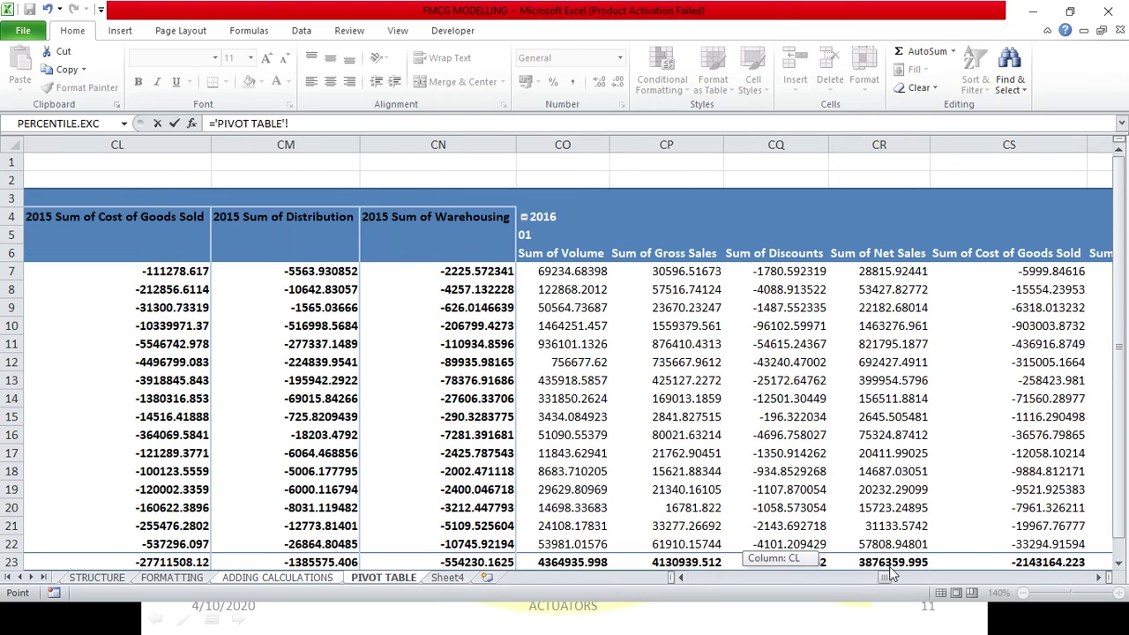
{"action": "left_click", "coordinate": [542, 217]}
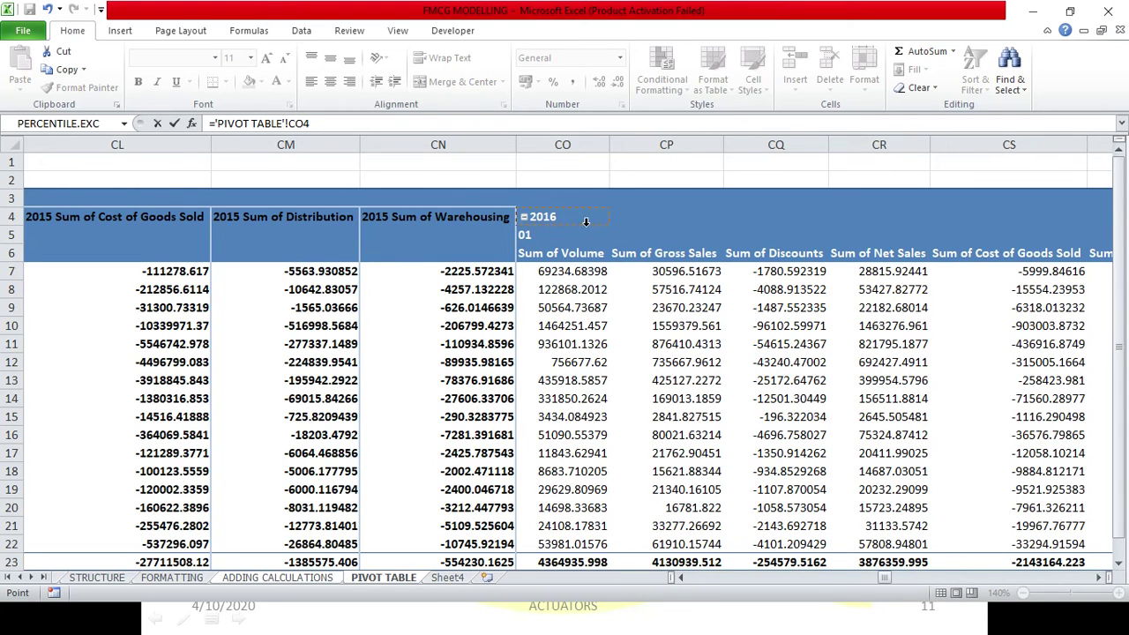
{"action": "key", "text": "Return"}
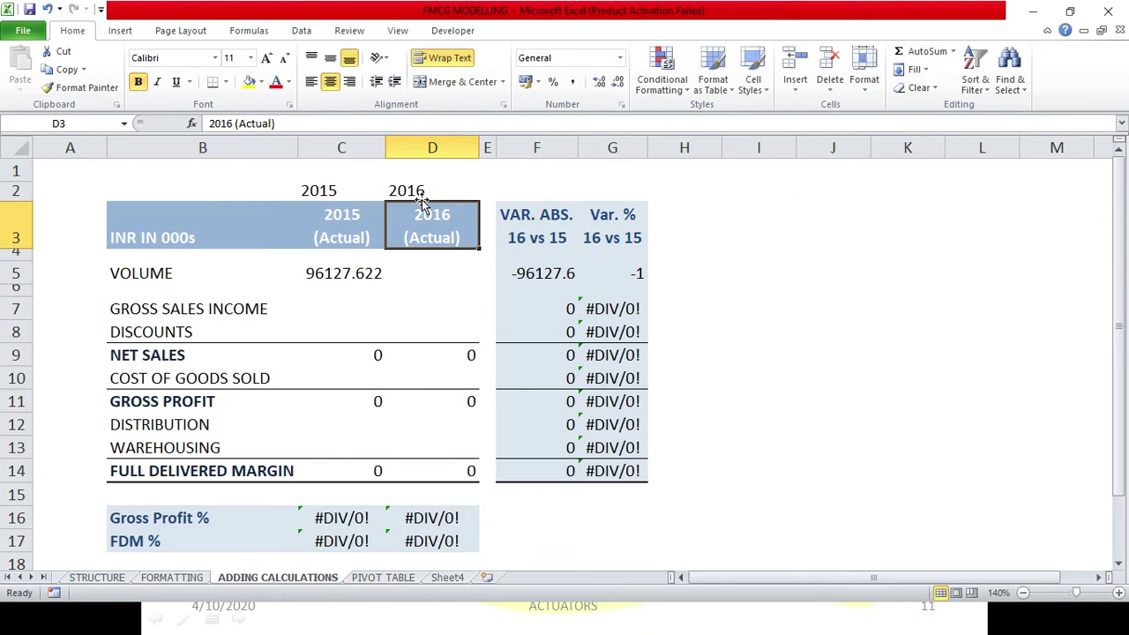
{"action": "left_click", "coordinate": [424, 196]}
{"action": "left_click", "coordinate": [330, 190]}
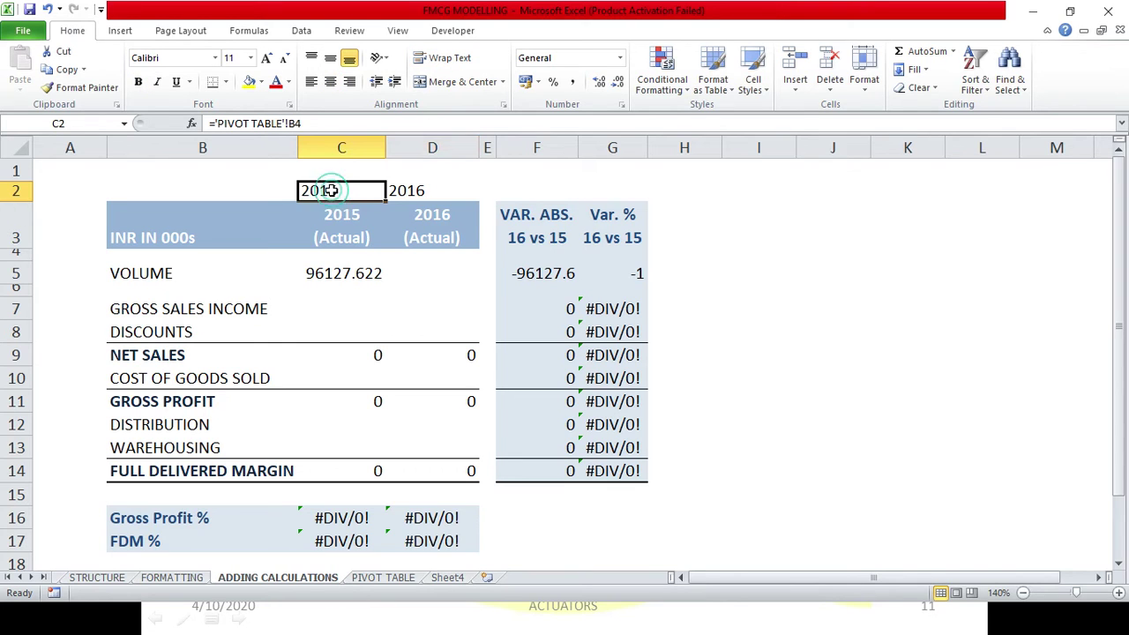
{"action": "left_click", "coordinate": [420, 189]}
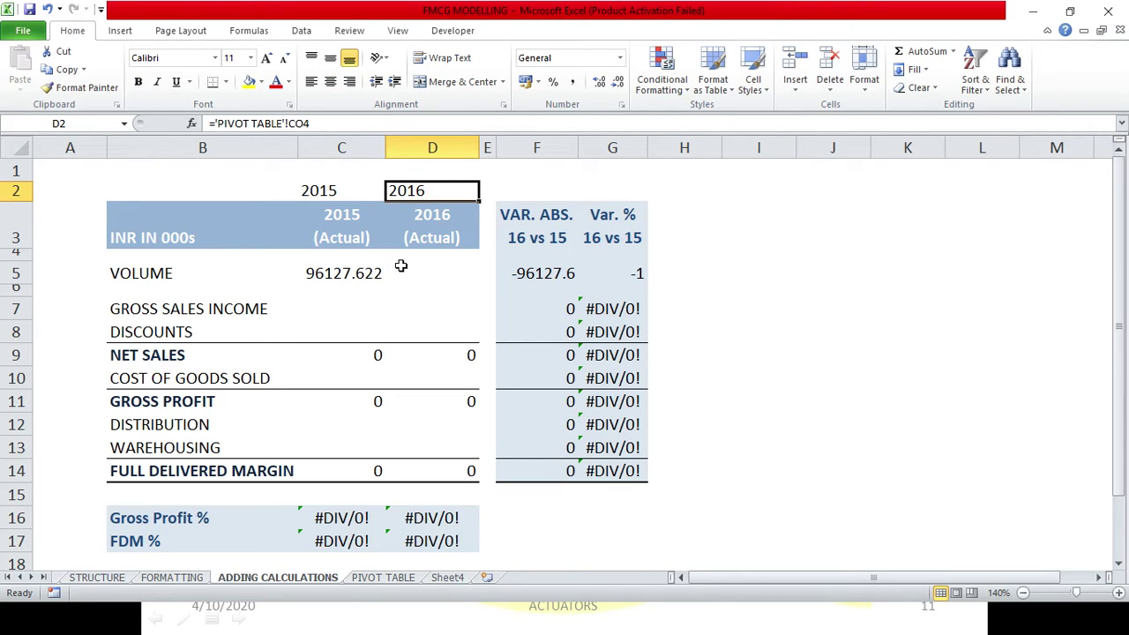
{"action": "left_click", "coordinate": [353, 271]}
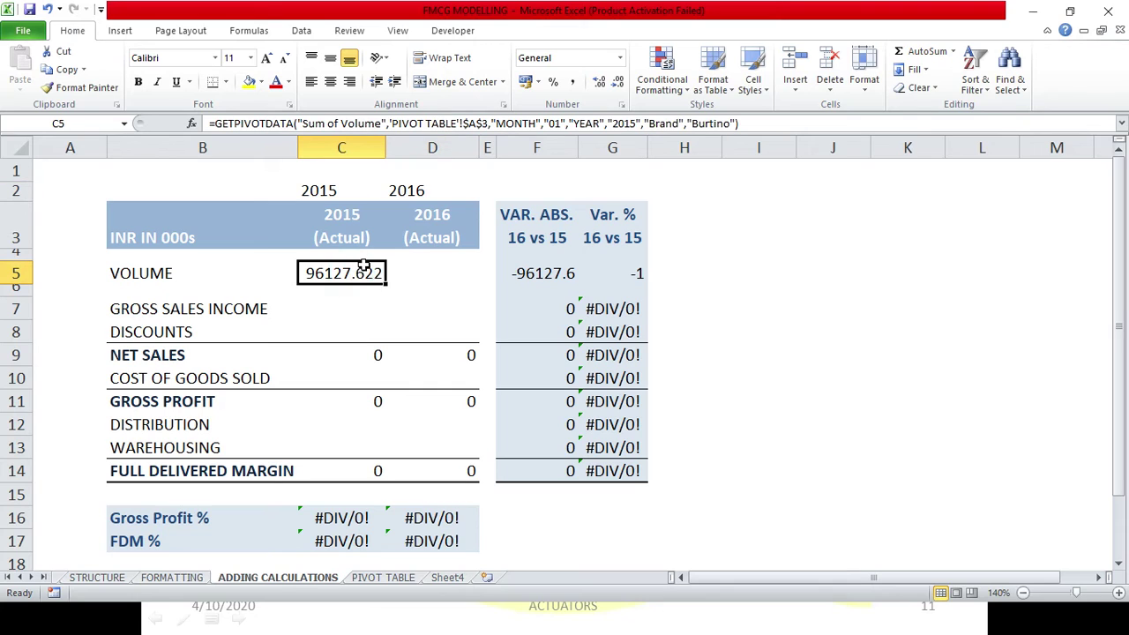
Step: Delete the Brand "Burtino" and MONTH "01" criteria from C5, totalling 2015 volume to 59837640
{"action": "left_click", "coordinate": [401, 582]}
{"action": "mouse_move", "coordinate": [722, 577]}
{"action": "left_mouse_down"}
{"action": "mouse_move", "coordinate": [701, 590]}
{"action": "mouse_move", "coordinate": [545, 593]}
{"action": "left_mouse_up"}
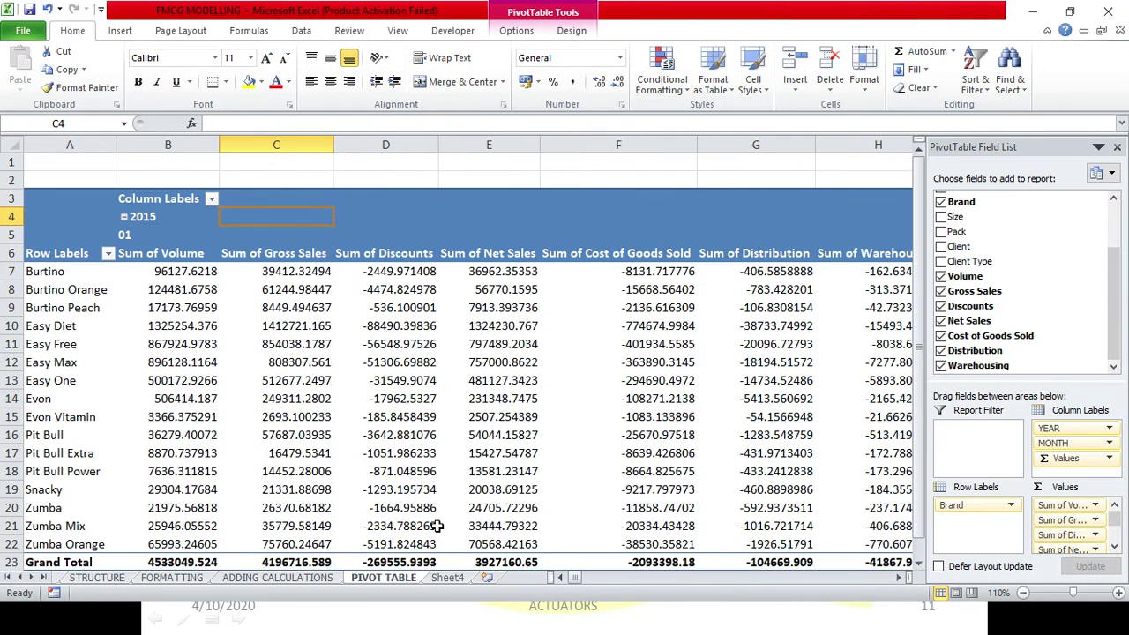
{"action": "left_click", "coordinate": [319, 579]}
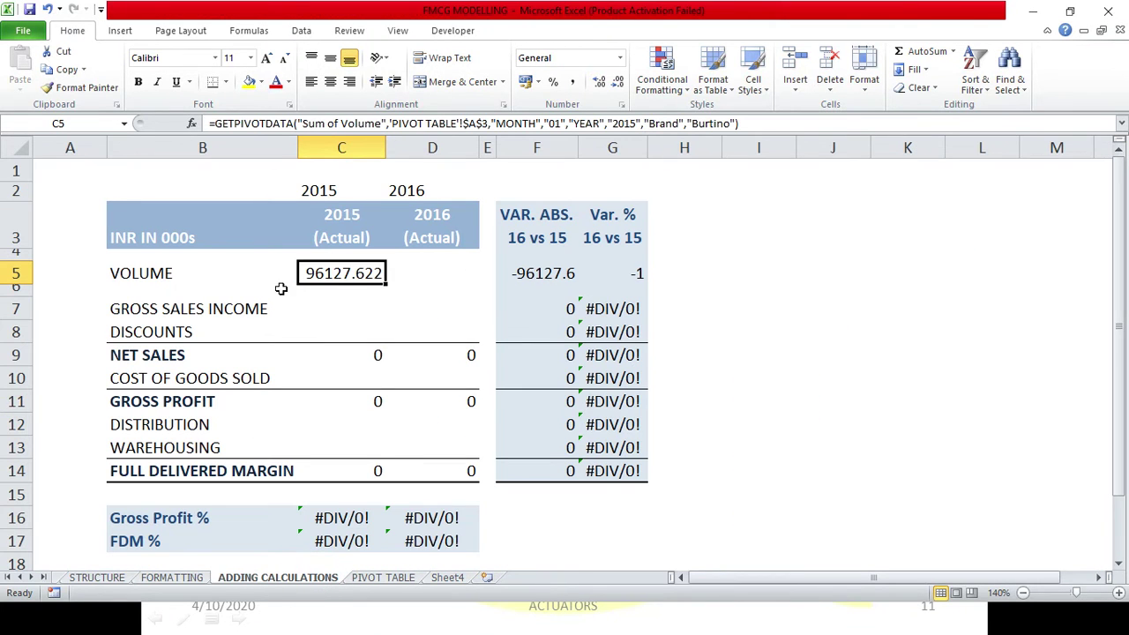
{"action": "double_click", "coordinate": [373, 274]}
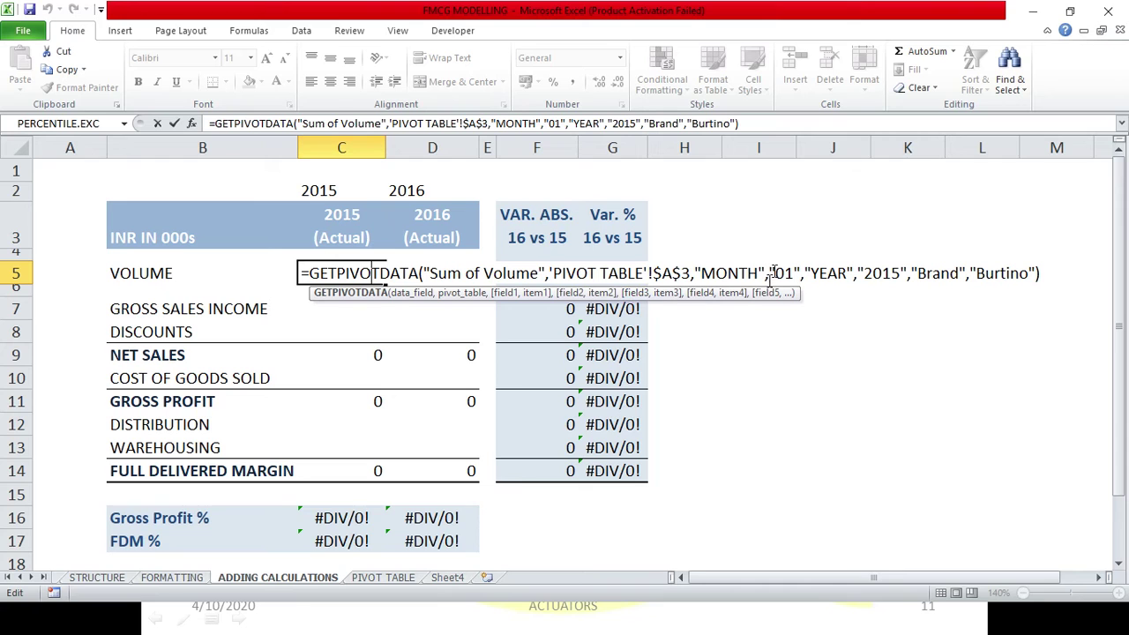
{"action": "key", "text": "Return"}
{"action": "left_click", "coordinate": [373, 274]}
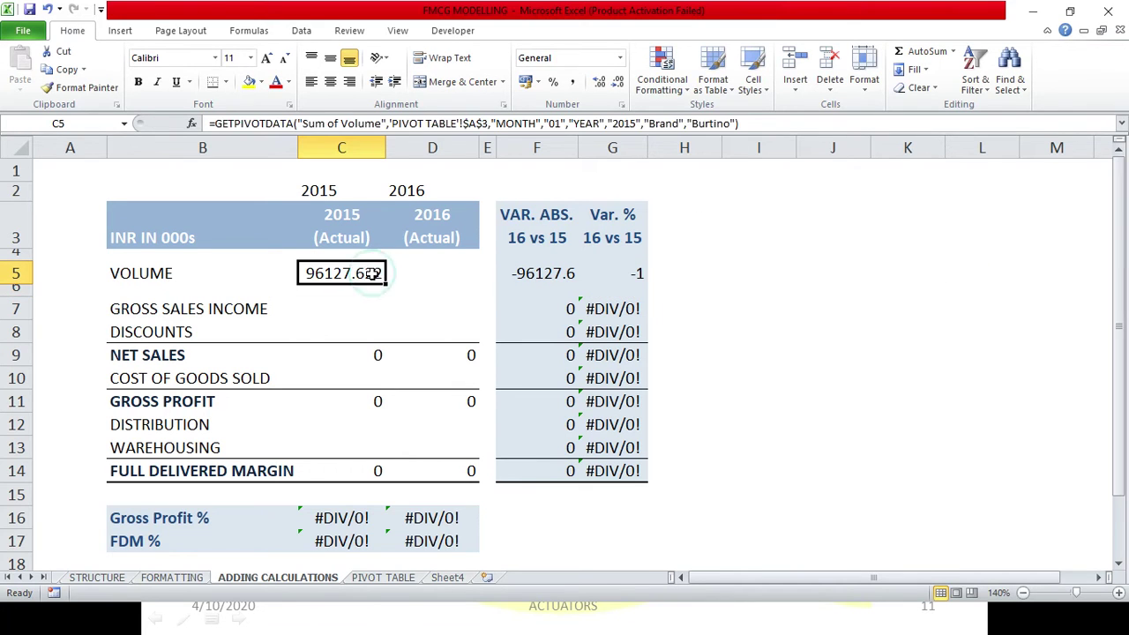
{"action": "double_click", "coordinate": [373, 274]}
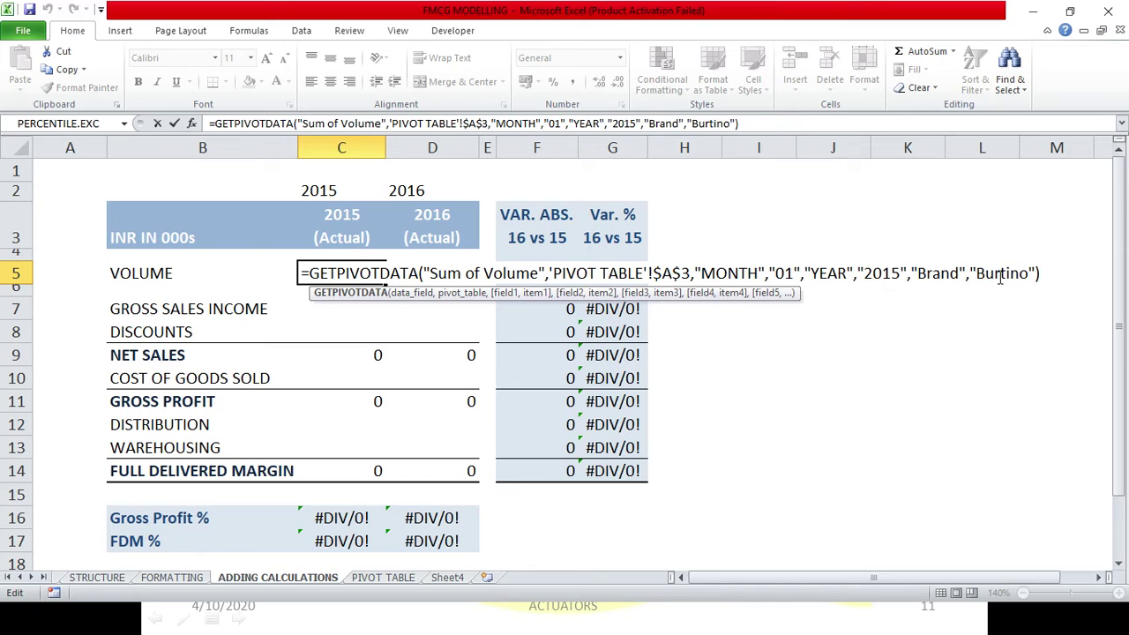
{"action": "left_click_drag", "start_coordinate": [1034, 273], "coordinate": [911, 273]}
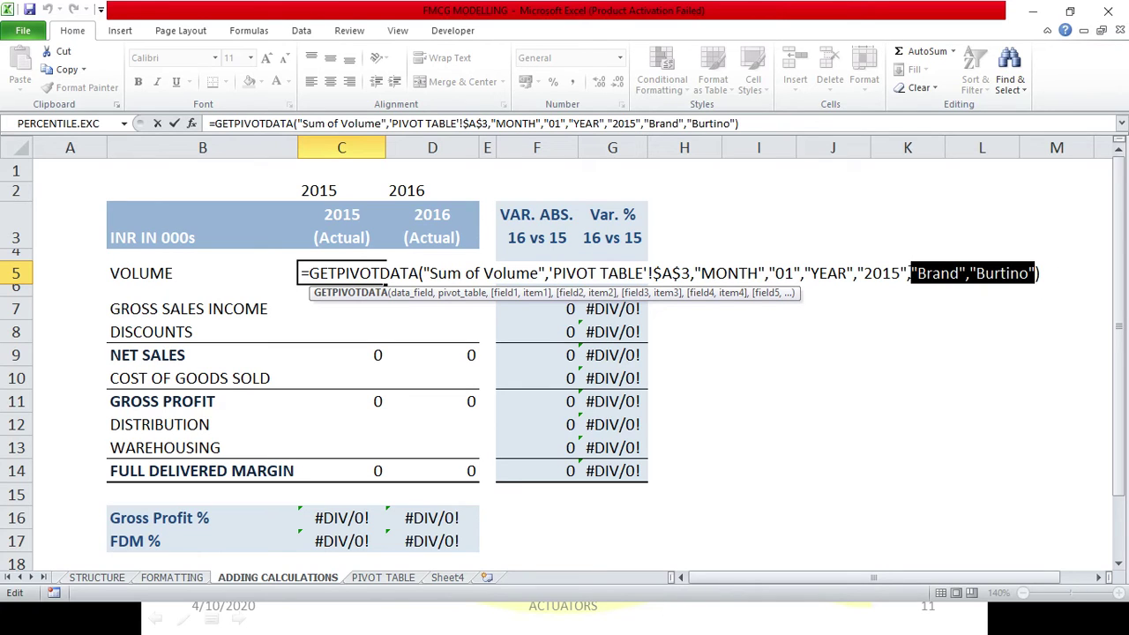
{"action": "key", "text": "Delete"}
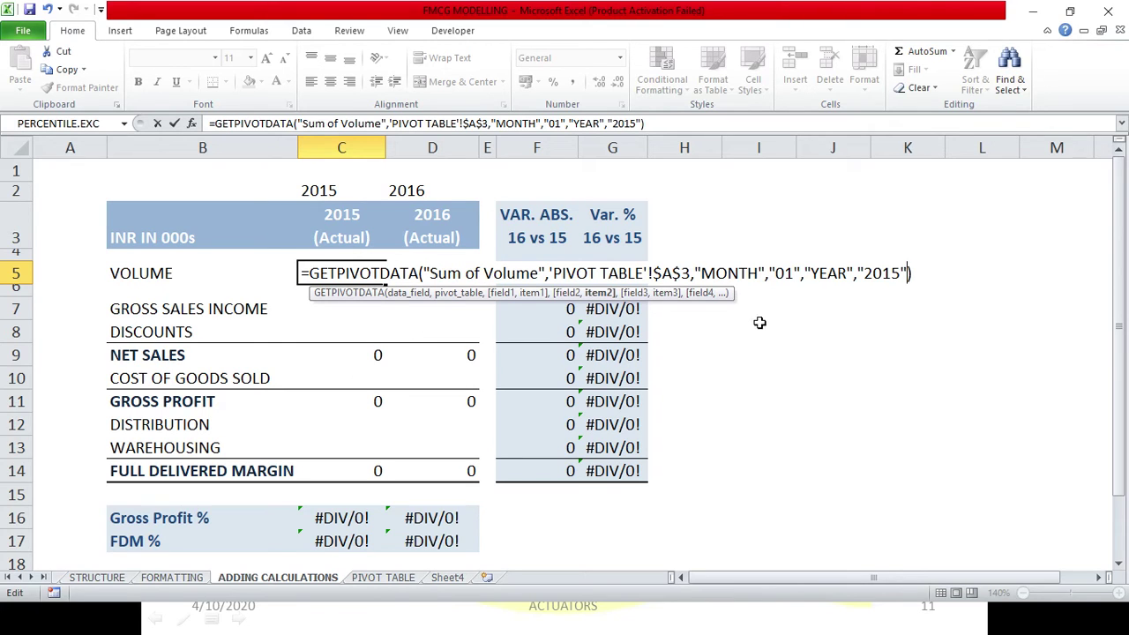
{"action": "left_click_drag", "start_coordinate": [800, 274], "coordinate": [694, 273]}
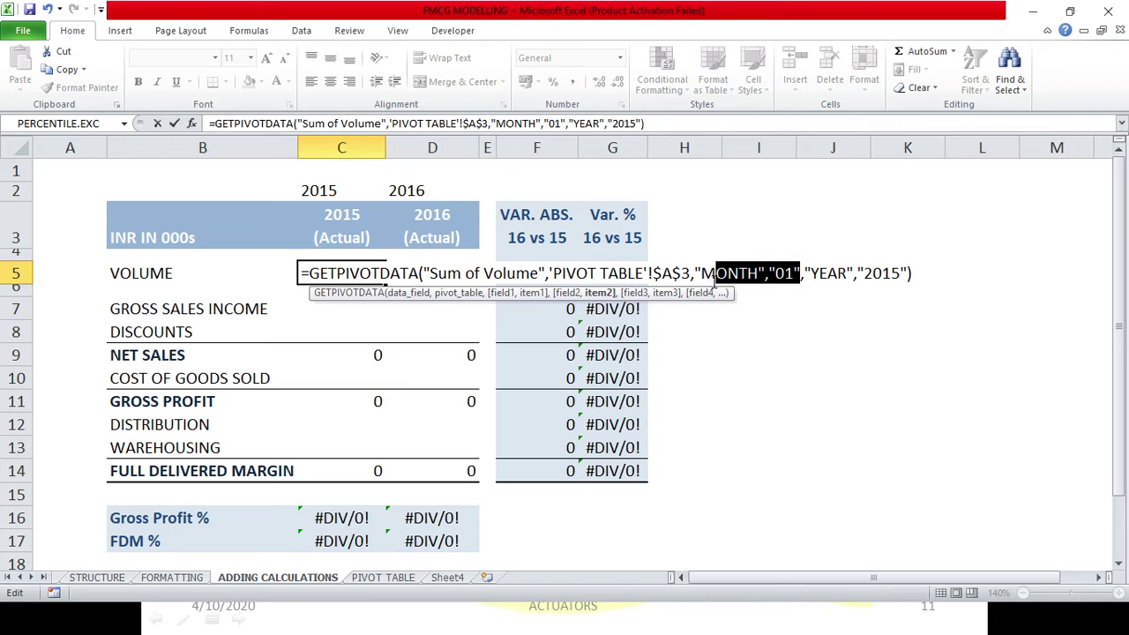
{"action": "key", "text": "Delete"}
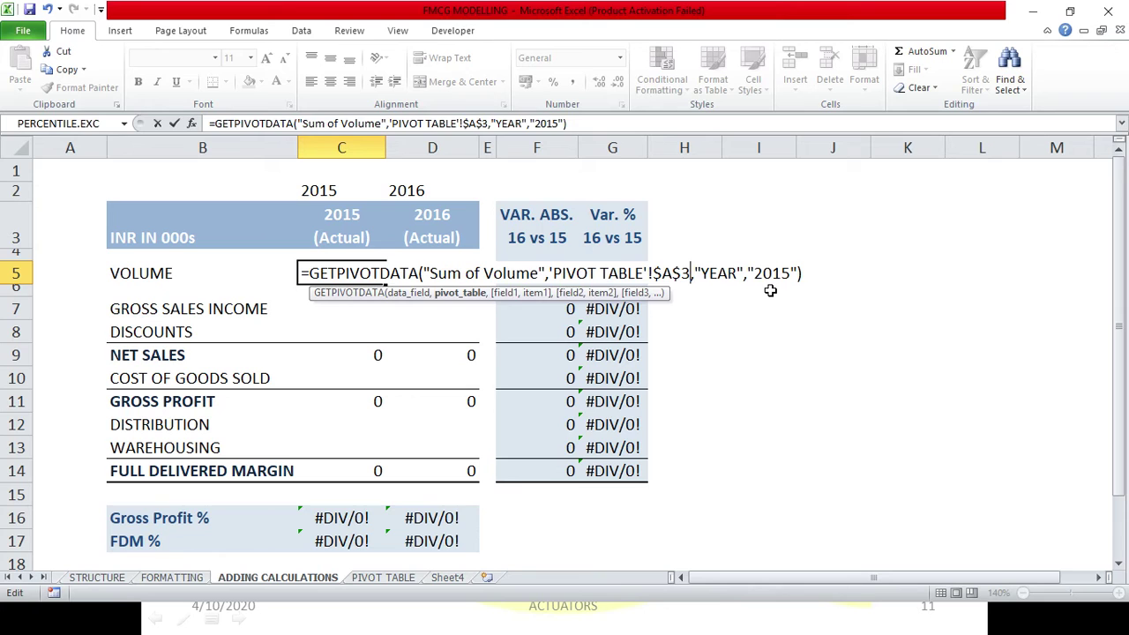
{"action": "key", "text": "Return"}
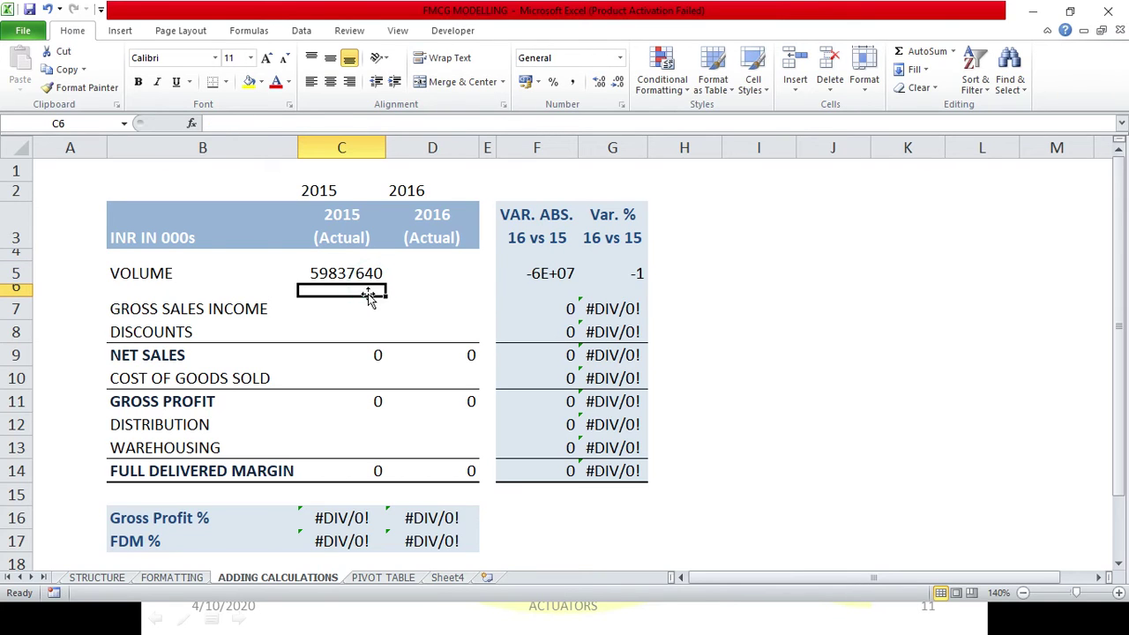
{"action": "left_click", "coordinate": [373, 272]}
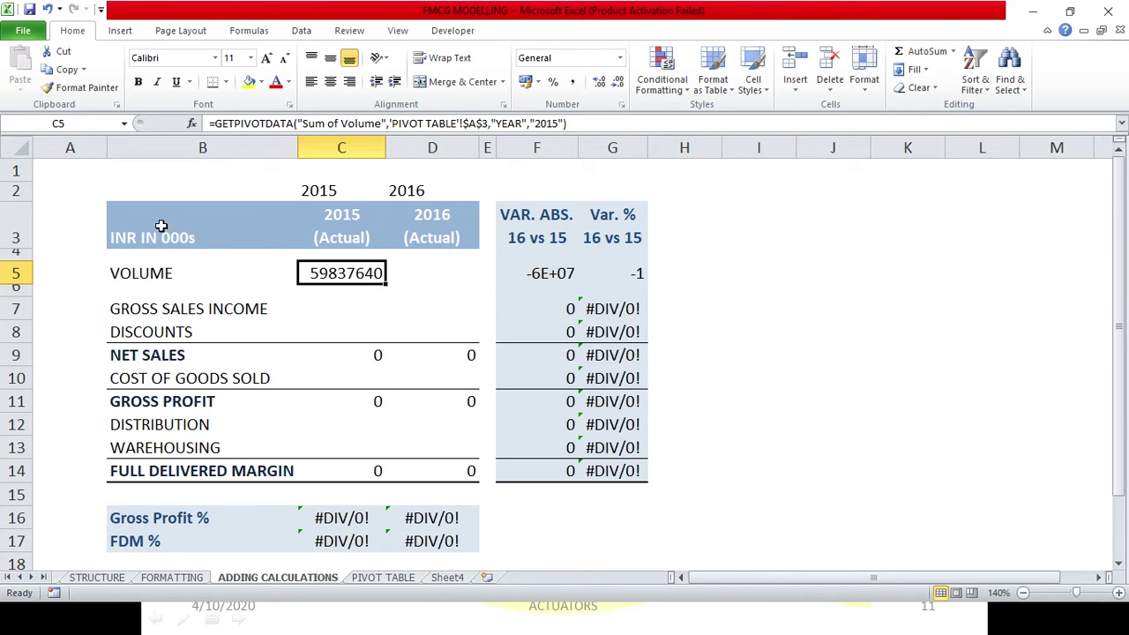
Step: Append /1000 to C5's volume formula so it shows thousands
{"action": "left_click", "coordinate": [576, 123]}
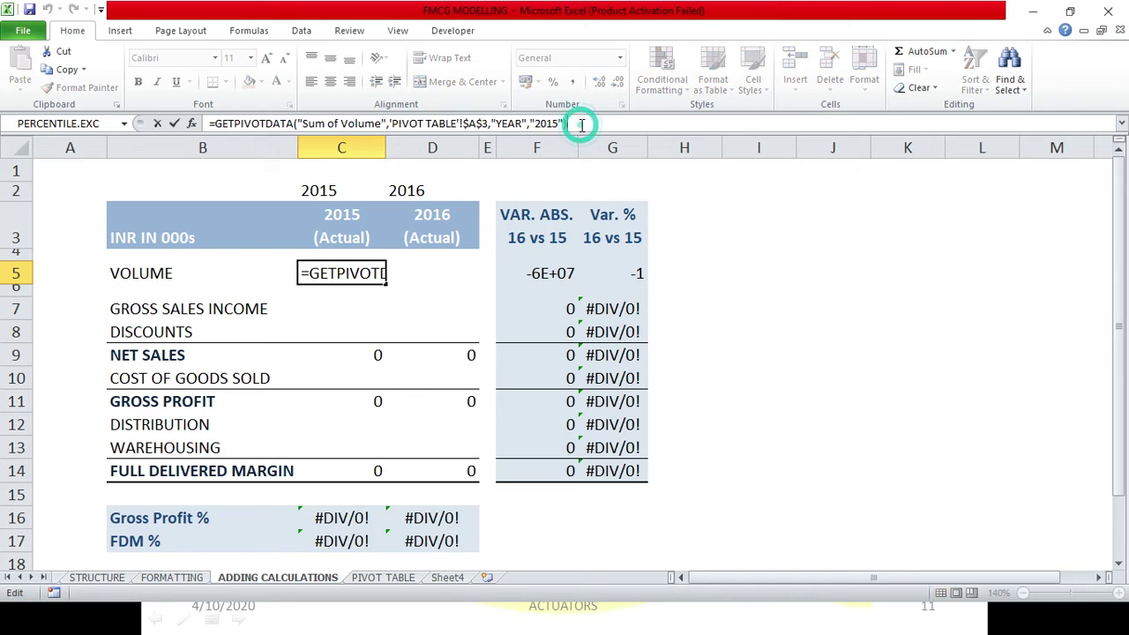
{"action": "key", "text": "Return"}
{"action": "left_click", "coordinate": [353, 274]}
{"action": "double_click", "coordinate": [353, 273]}
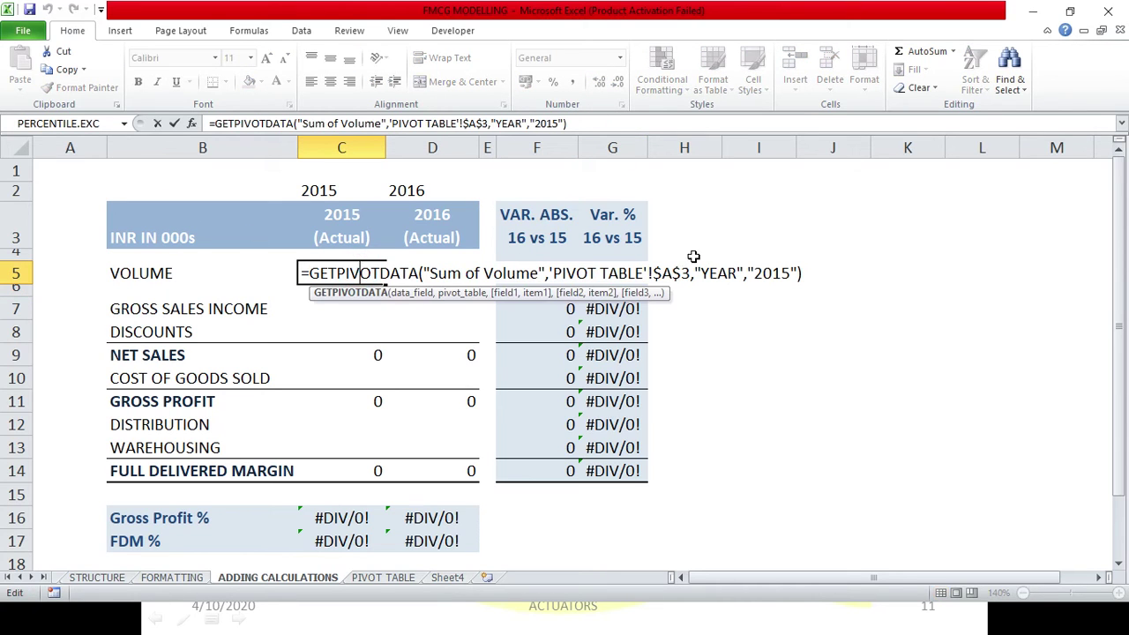
{"action": "left_click", "coordinate": [803, 274]}
{"action": "type", "text": "/1000"}
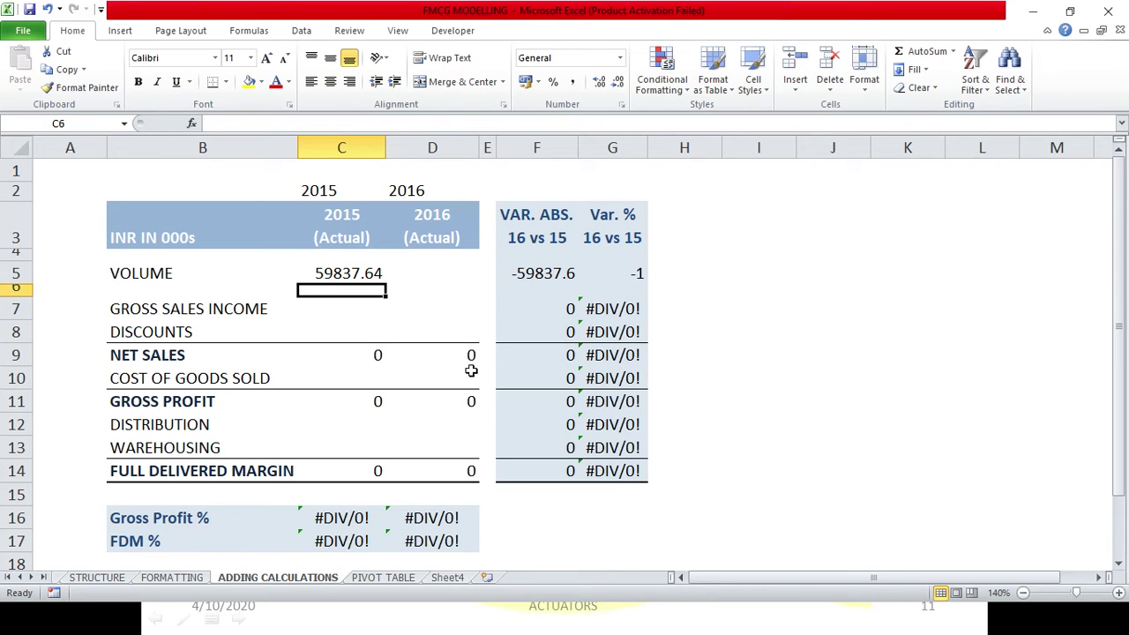
{"action": "left_click", "coordinate": [369, 269]}
{"action": "double_click", "coordinate": [375, 276]}
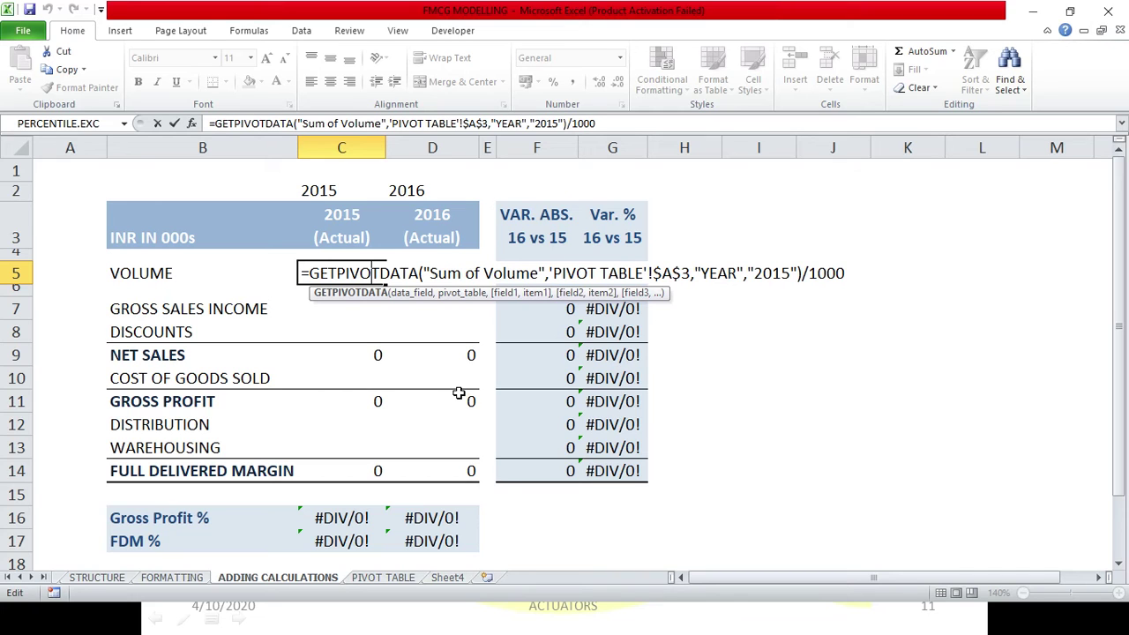
{"action": "key", "text": "Return"}
Step: Replace the hard-coded 2015 in C5's formula with a reference to cell C2
{"action": "double_click", "coordinate": [351, 267]}
{"action": "left_click_drag", "start_coordinate": [797, 273], "coordinate": [755, 274]}
{"action": "left_click", "coordinate": [757, 273]}
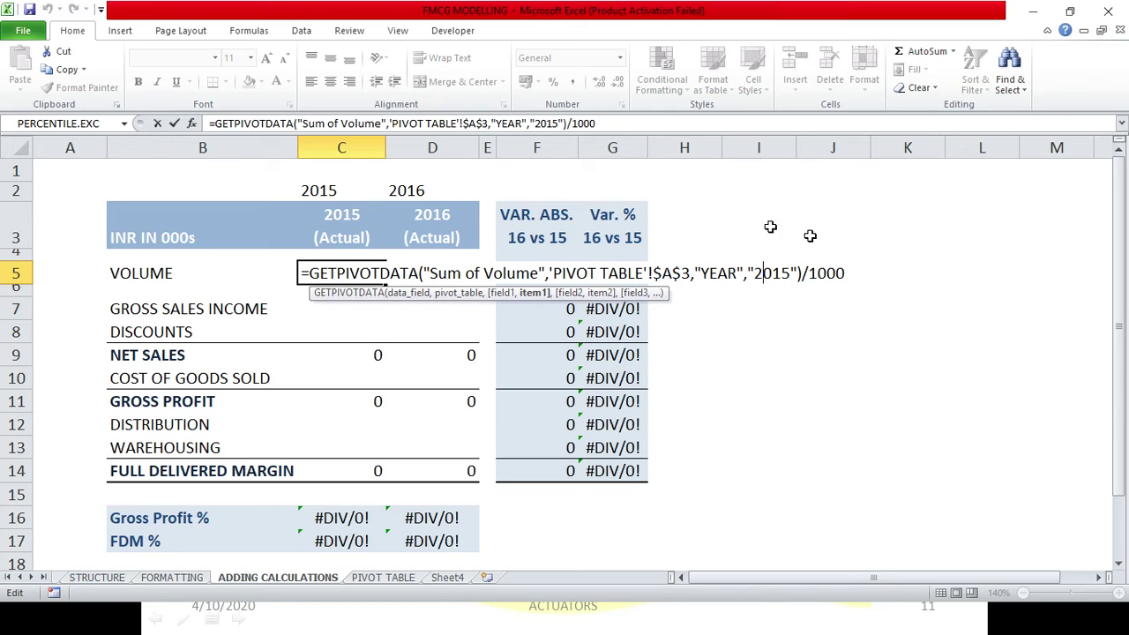
{"action": "left_click", "coordinate": [796, 272]}
{"action": "key", "text": "BackSpace"}
{"action": "key", "text": "BackSpace"}
{"action": "key", "text": "BackSpace"}
{"action": "key", "text": "BackSpace"}
{"action": "key", "text": "BackSpace"}
{"action": "key", "text": "BackSpace"}
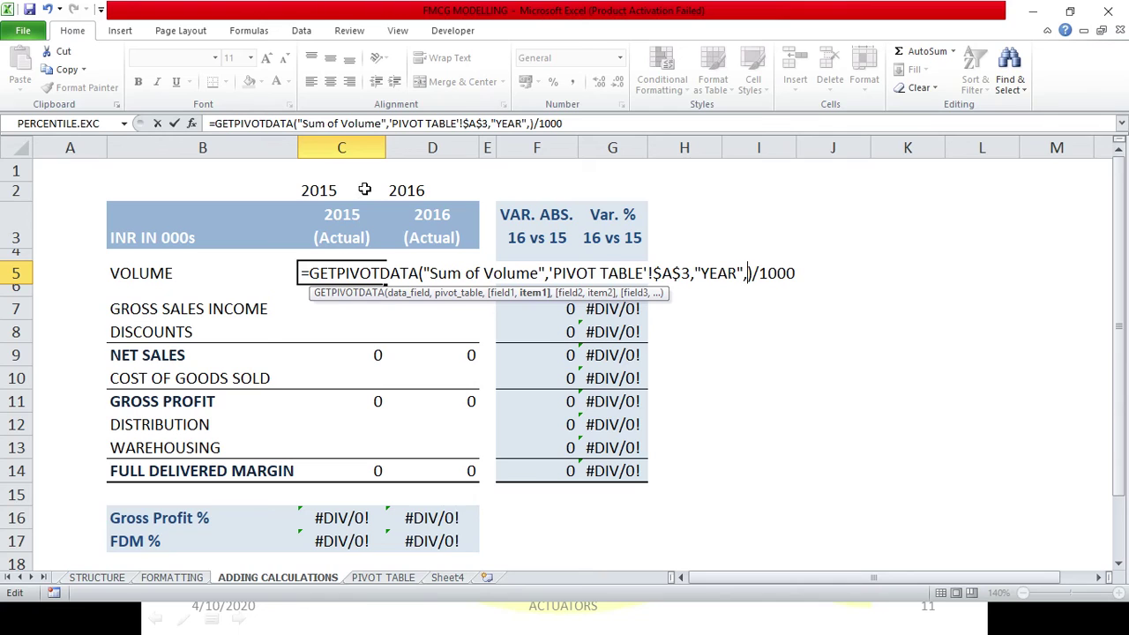
{"action": "left_click", "coordinate": [321, 190]}
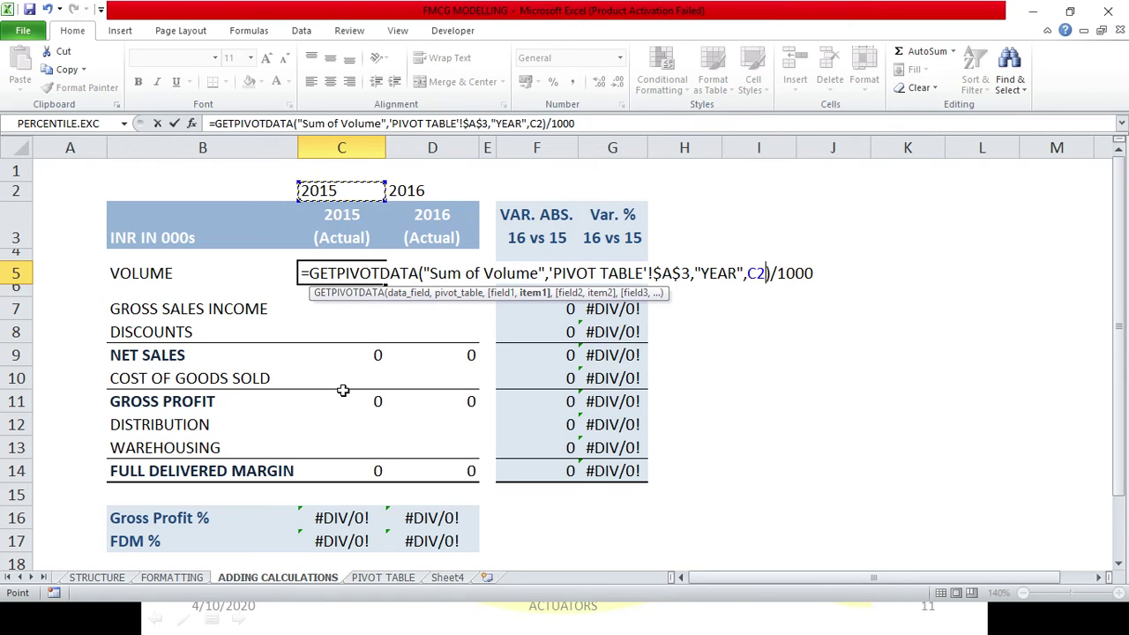
{"action": "key", "text": "Return"}
{"action": "left_click", "coordinate": [364, 275]}
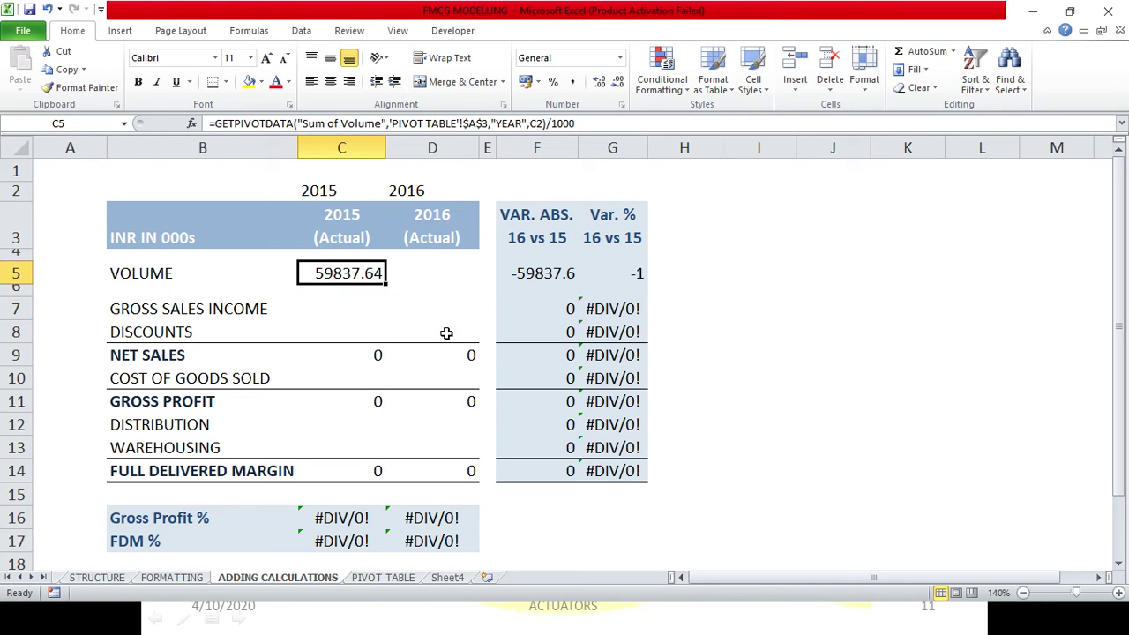
Step: Copy C5's formula into D5, giving 2016 volume 55736.233 linked to D2
{"action": "key", "text": "ctrl+c"}
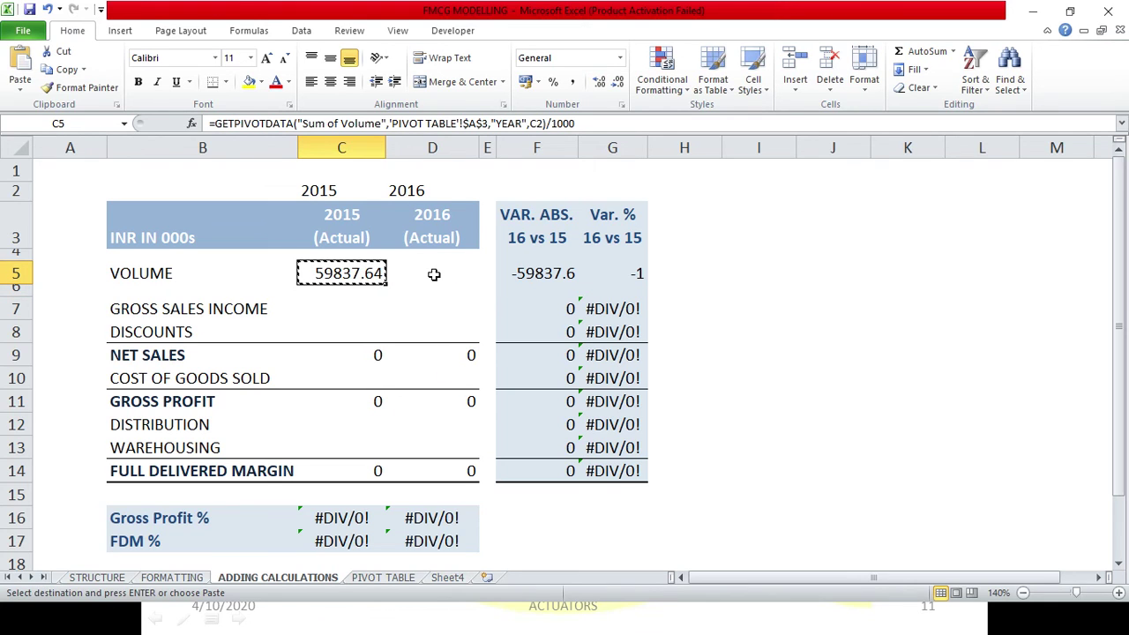
{"action": "left_click", "coordinate": [433, 275]}
{"action": "key", "text": "ctrl+v"}
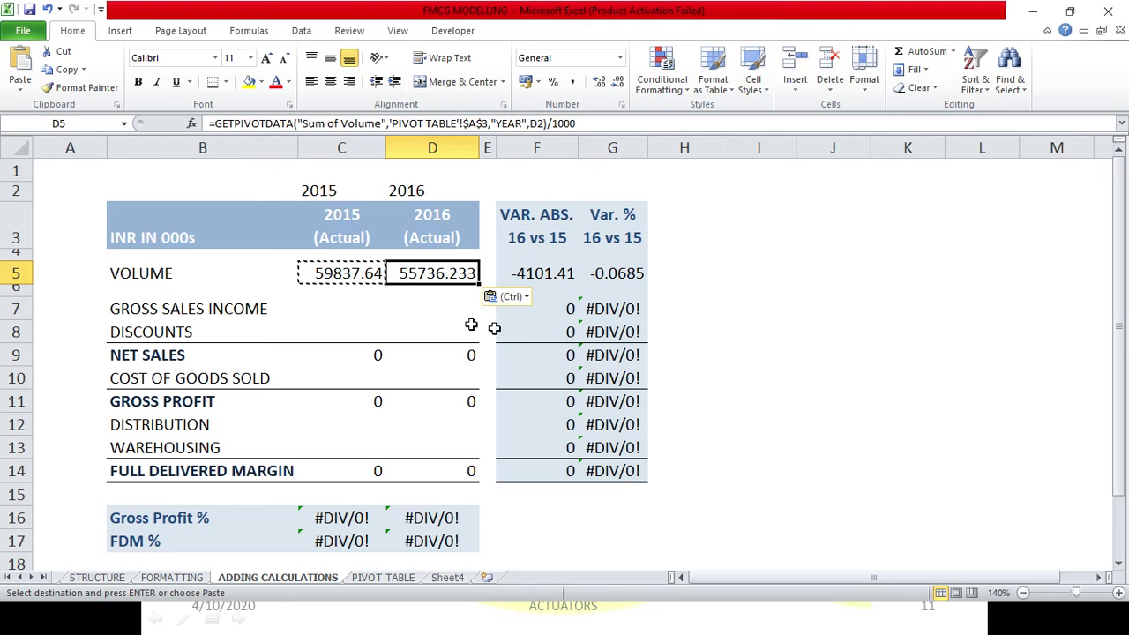
{"action": "double_click", "coordinate": [438, 276]}
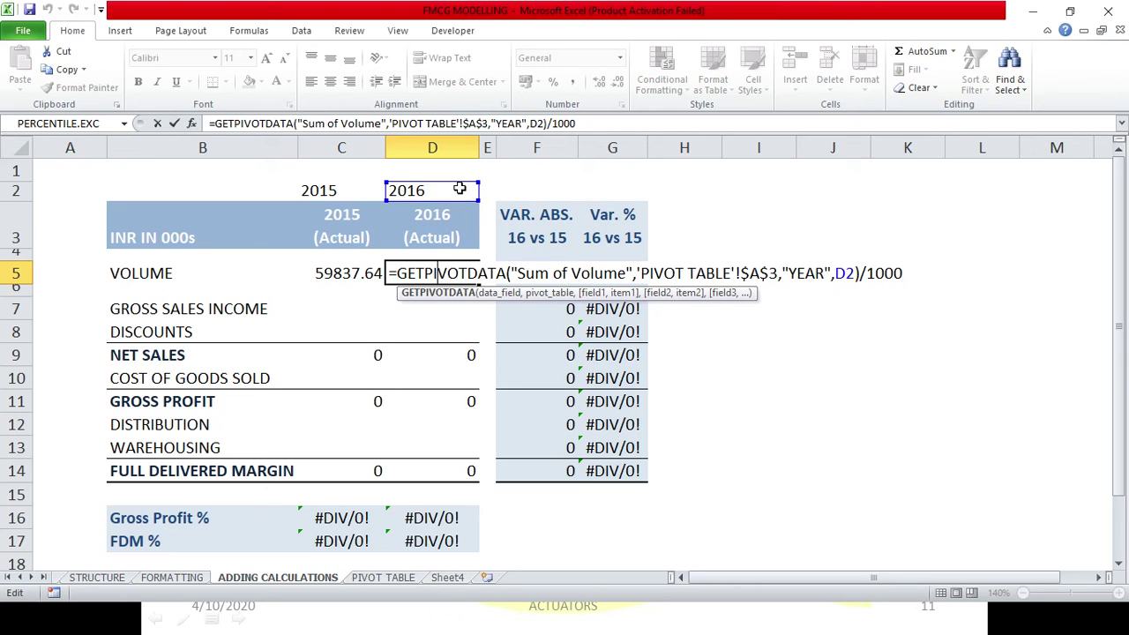
{"action": "key", "text": "Return"}
{"action": "left_click", "coordinate": [417, 276]}
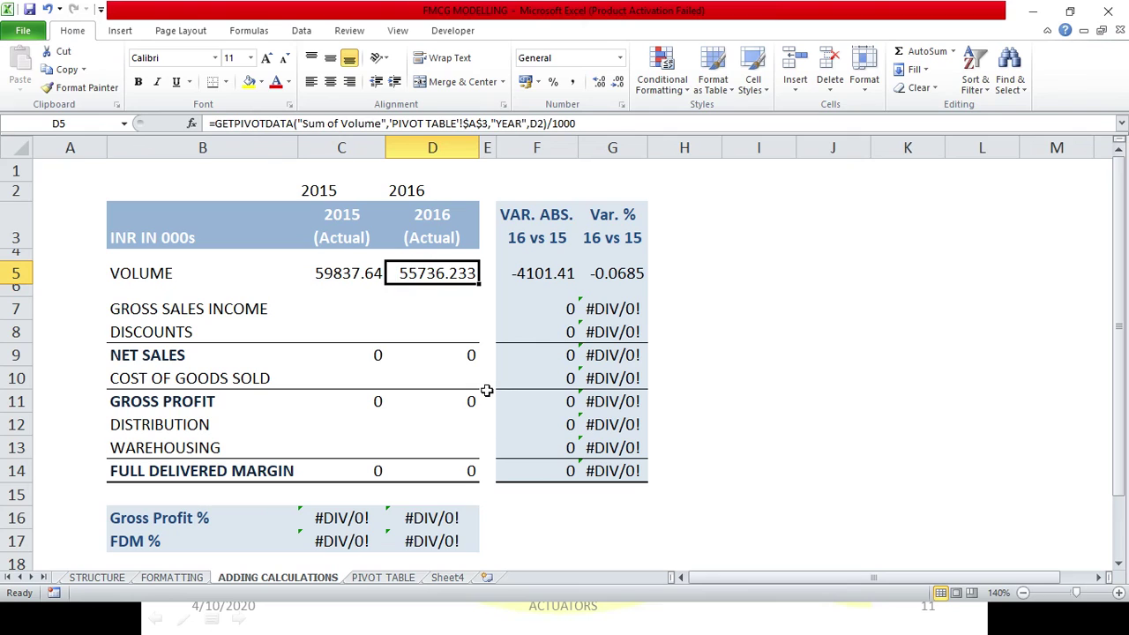